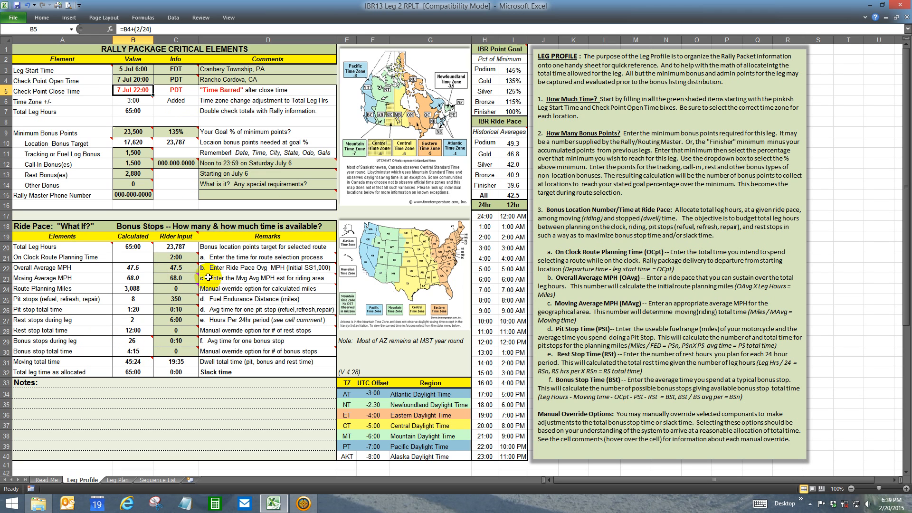
Step: Switch to Garmin BaseCamp and examine the Leg 2 route and its bonus waypoints on the map between Sacramento and Denver
mouse_move(204, 352)
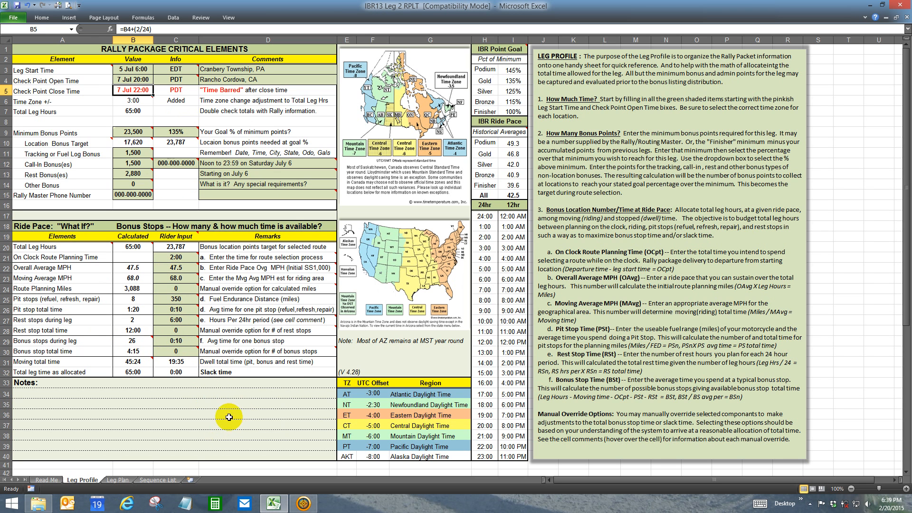
click(303, 503)
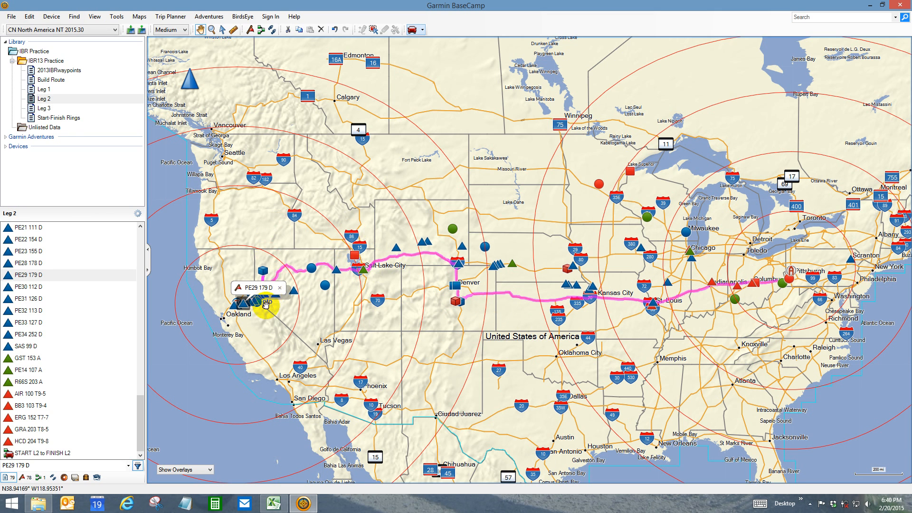
scroll(268, 320, up, 3)
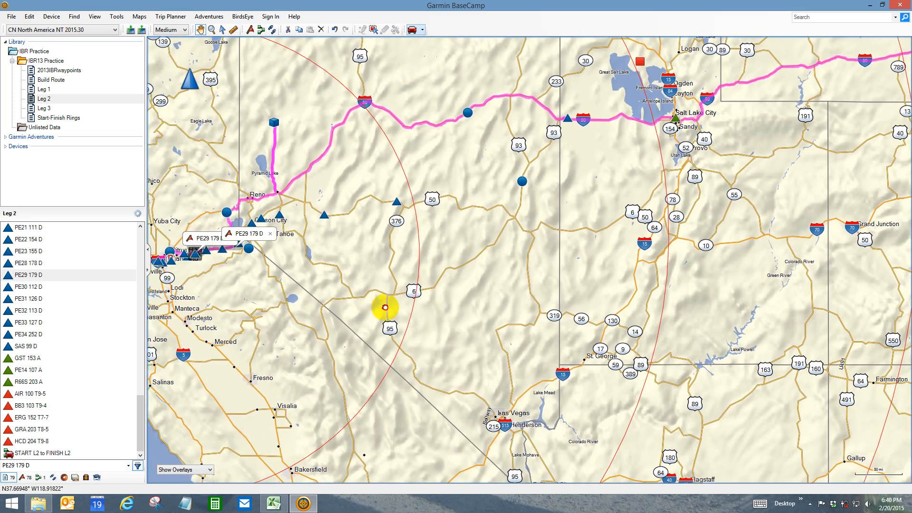
scroll(361, 287, up, 1)
scroll(448, 292, up, 1)
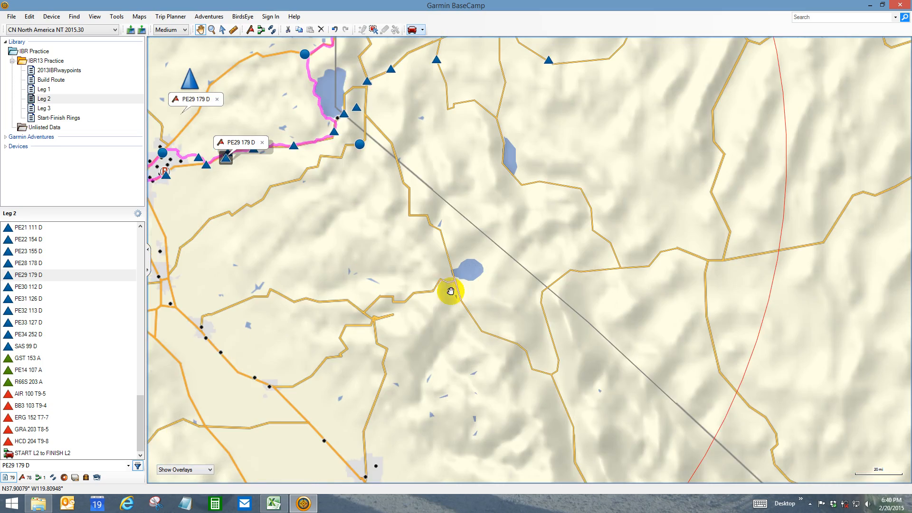
scroll(309, 144, up, 1)
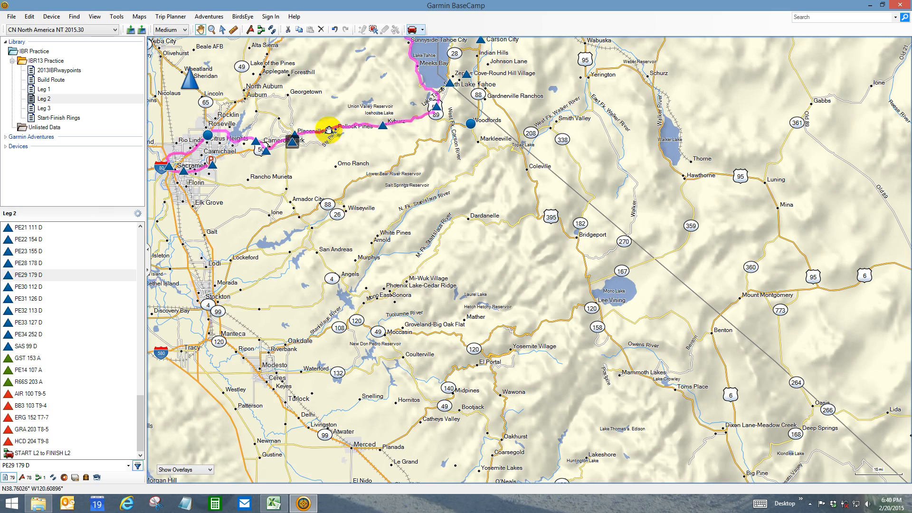
drag(371, 216, 444, 327)
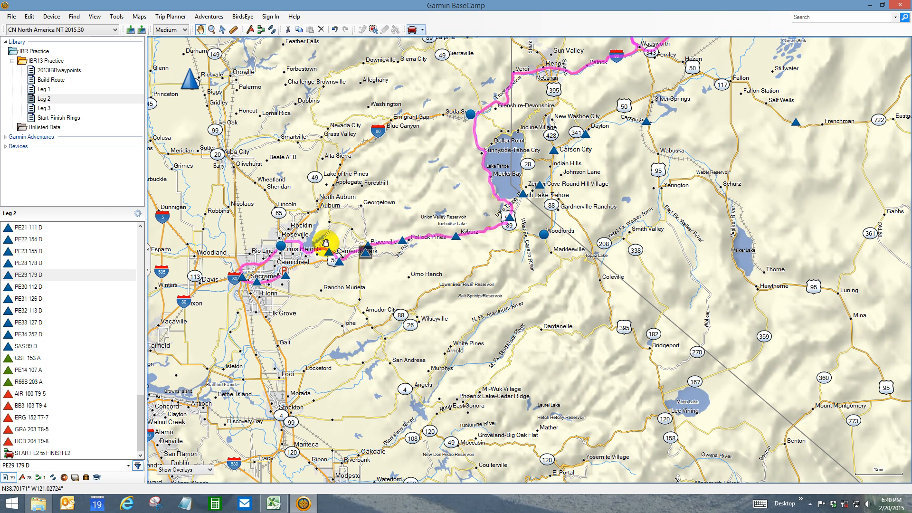
scroll(359, 299, down, 4)
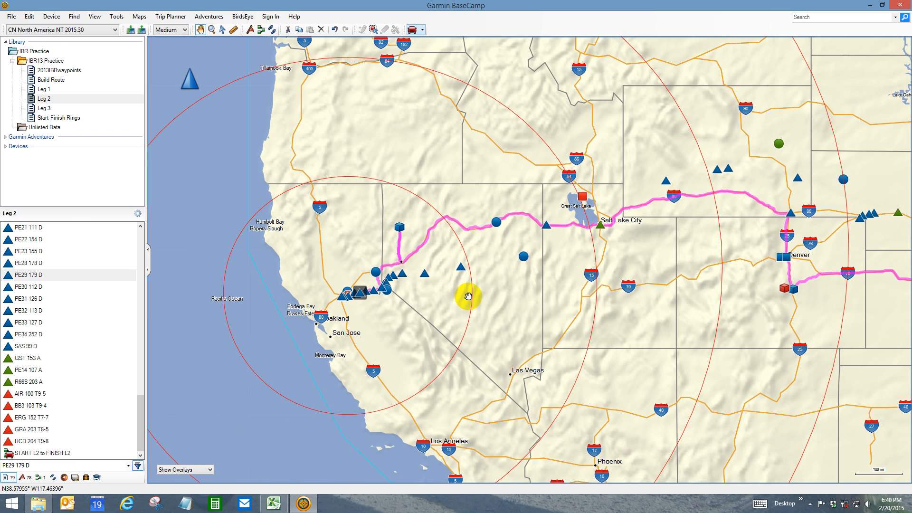
drag(497, 300, 379, 295)
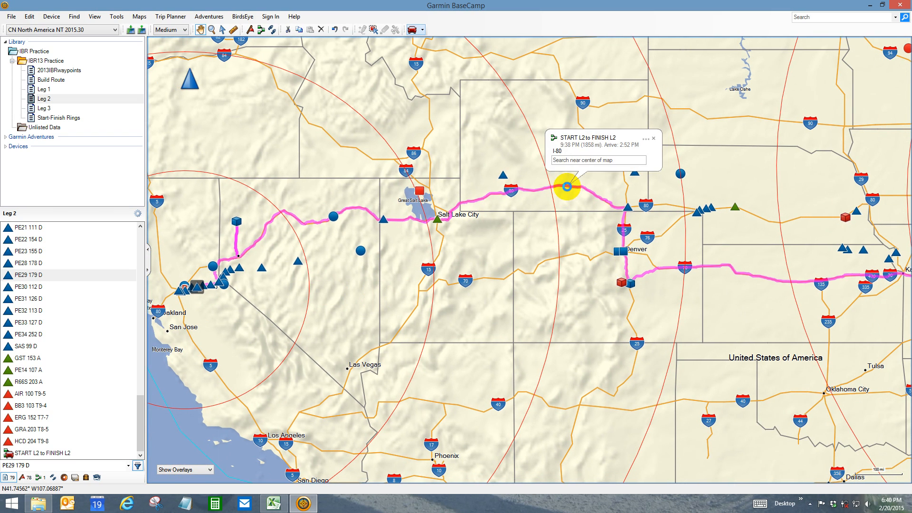
Step: Open the properties of the START L2 to FINISH L2 route and review its via point list
click(567, 187)
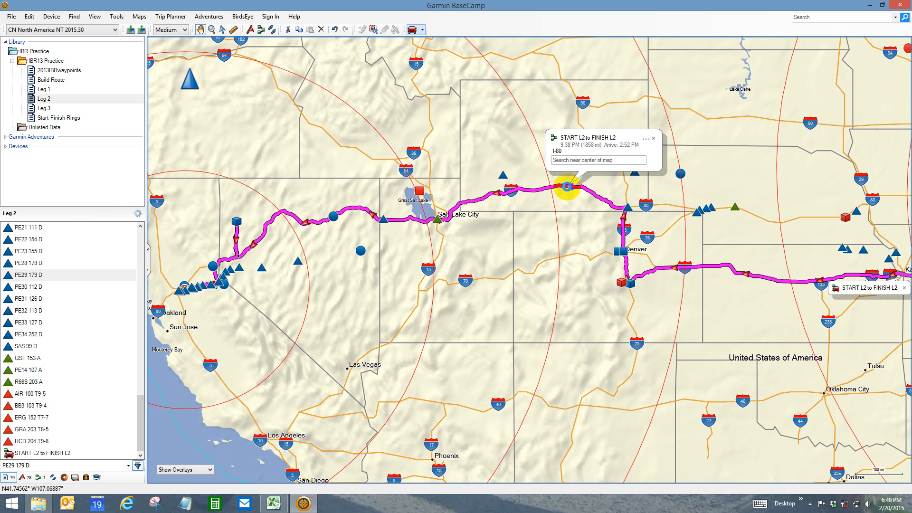
double_click(567, 187)
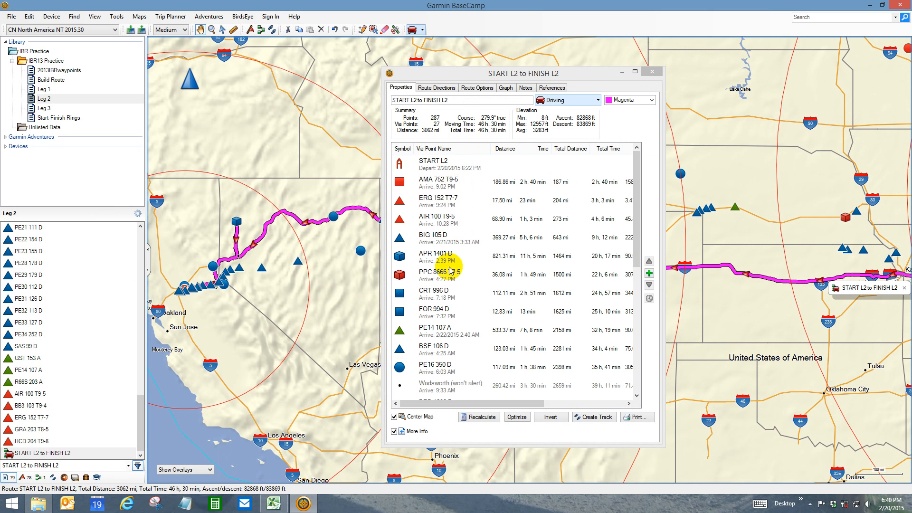
drag(637, 209, 639, 291)
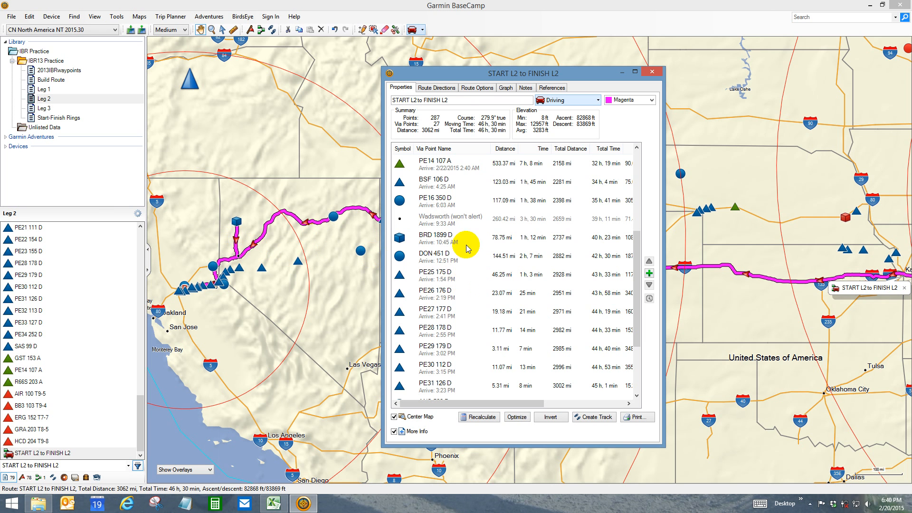
drag(637, 259, 636, 163)
Step: Switch to the Excel workbook, open the Leg Plan sheet and clear its yellow BaseCamp paste boxes
click(274, 503)
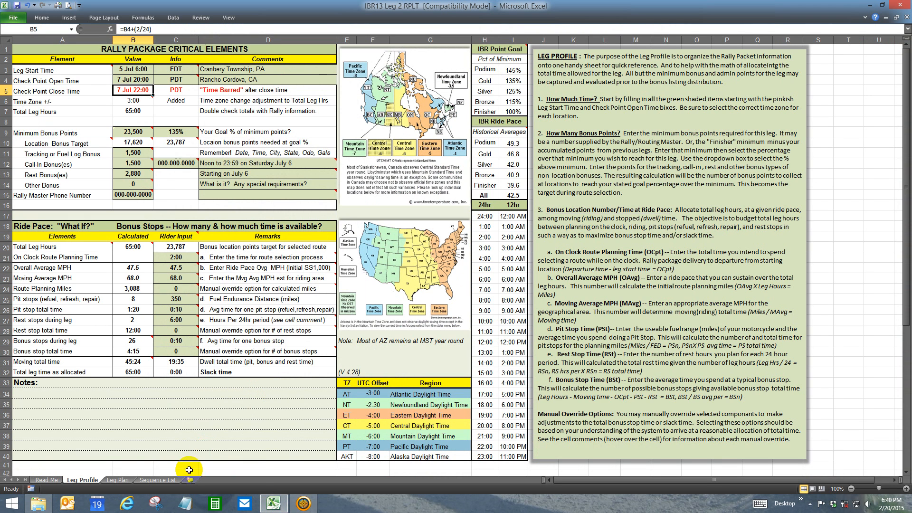
click(117, 480)
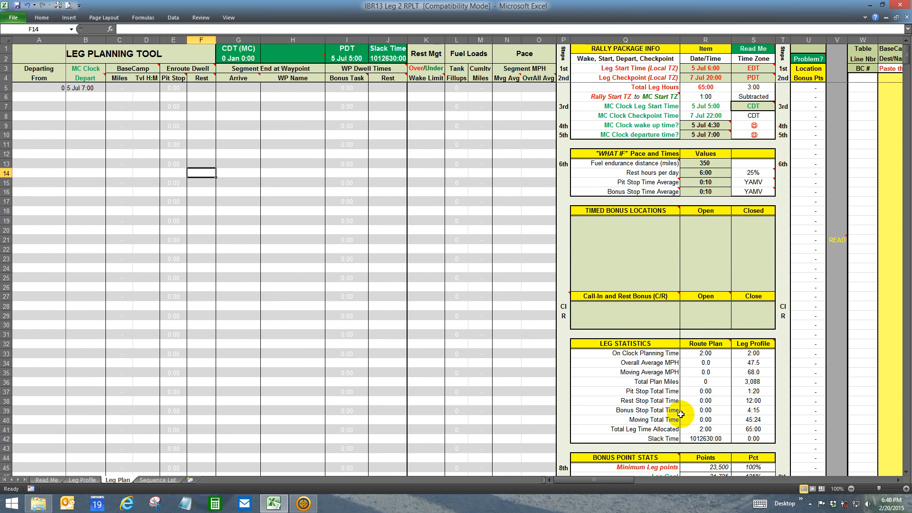
scroll(674, 426, down, 4)
scroll(674, 427, down, 4)
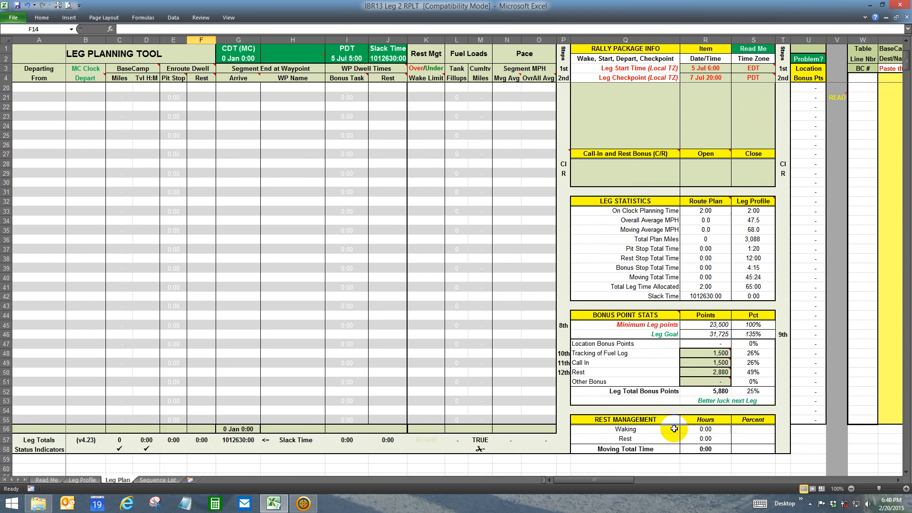
scroll(674, 426, up, 8)
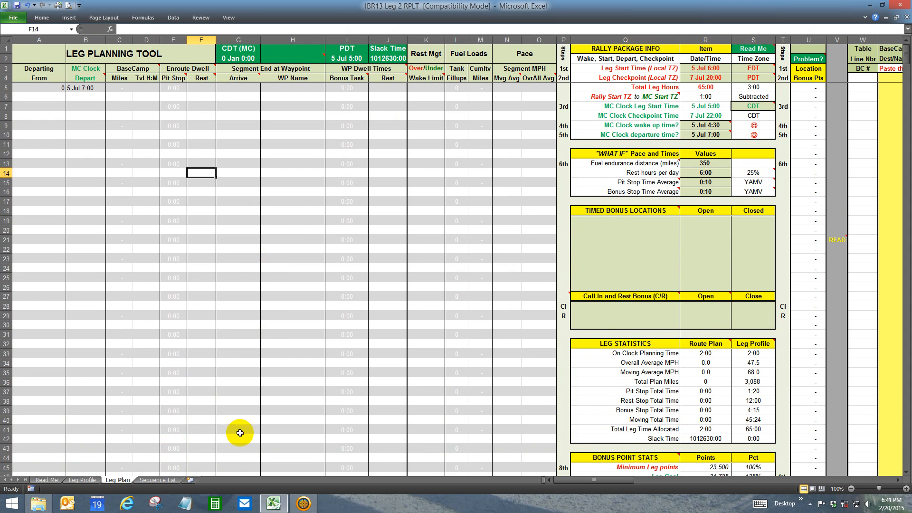
drag(573, 483, 647, 491)
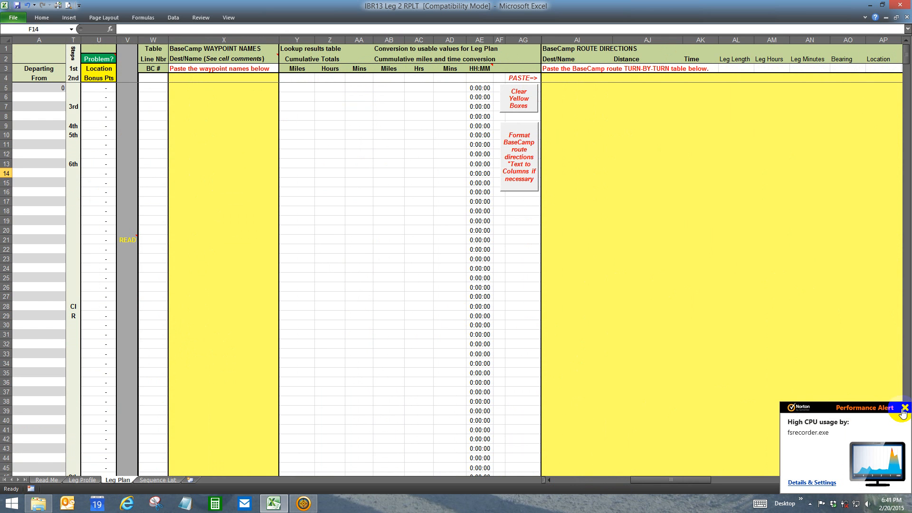
click(509, 103)
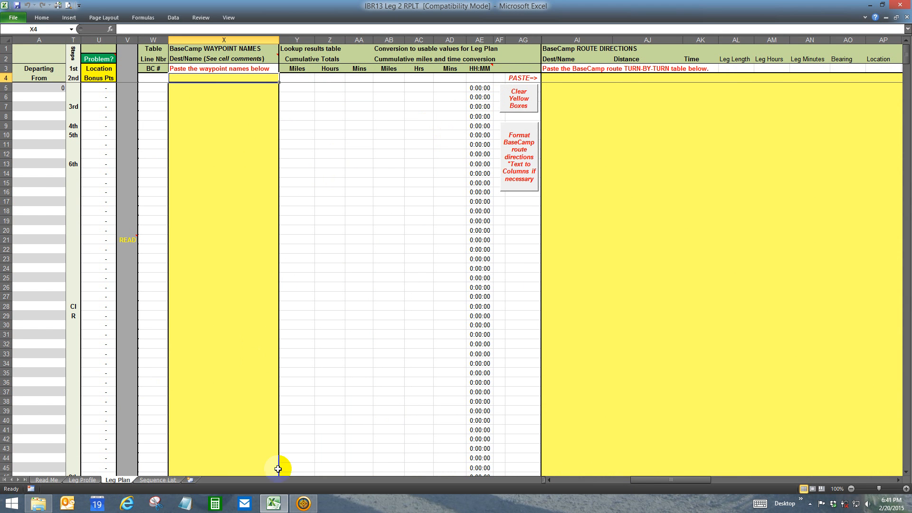
Step: Copy all via points of the START L2 to FINISH L2 route from BaseCamp into Excel's waypoint names column, starting at X4
click(296, 508)
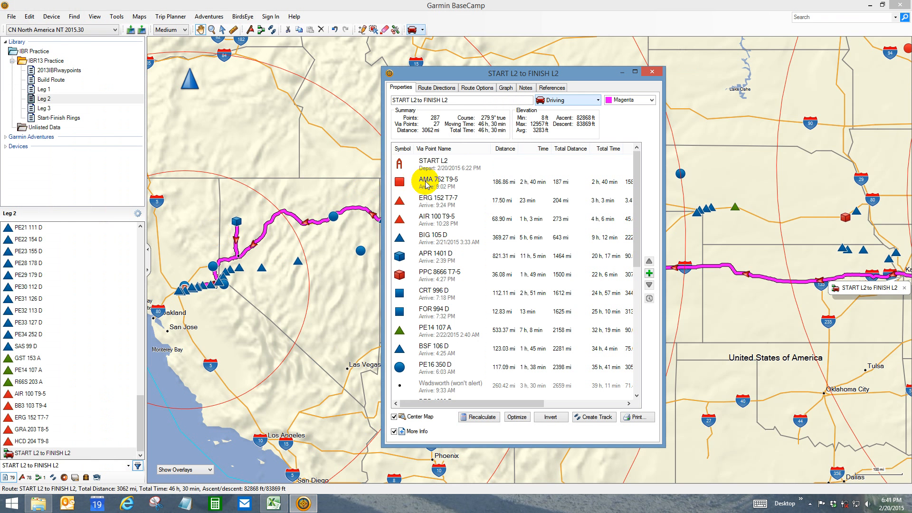
click(415, 167)
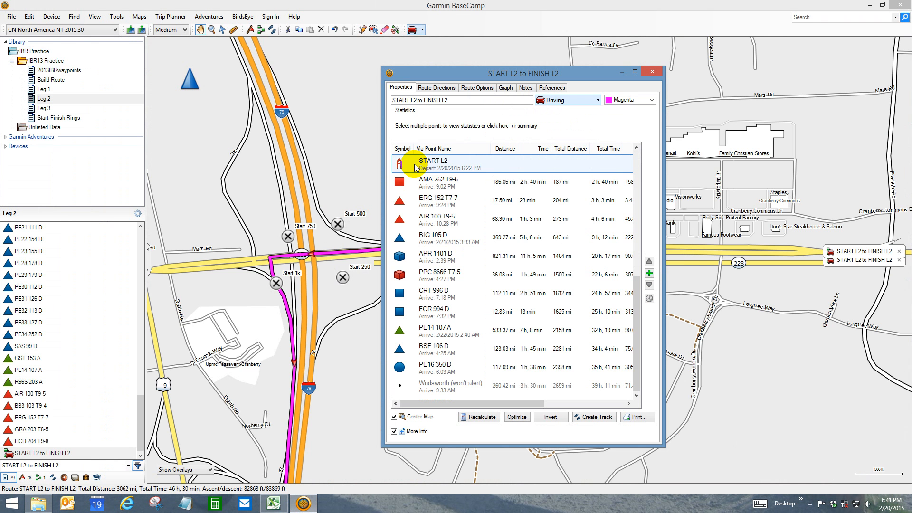
key(shift+End)
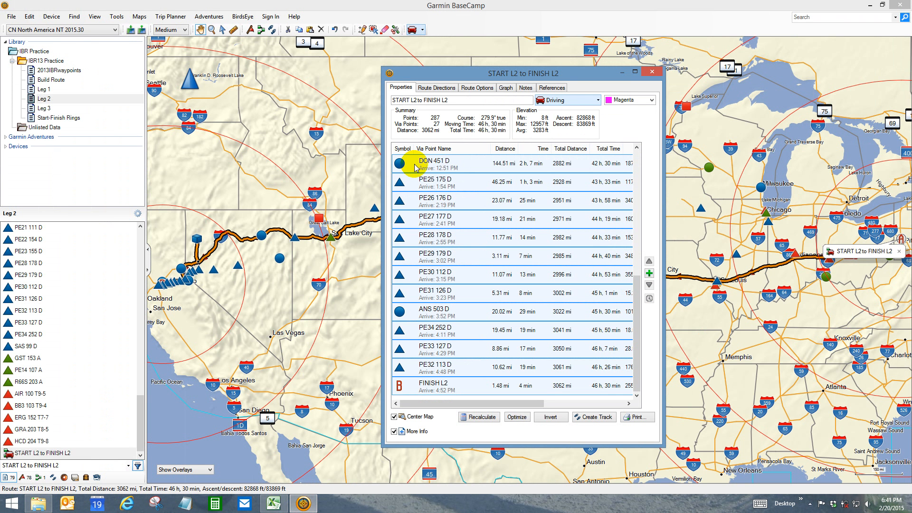
click(273, 503)
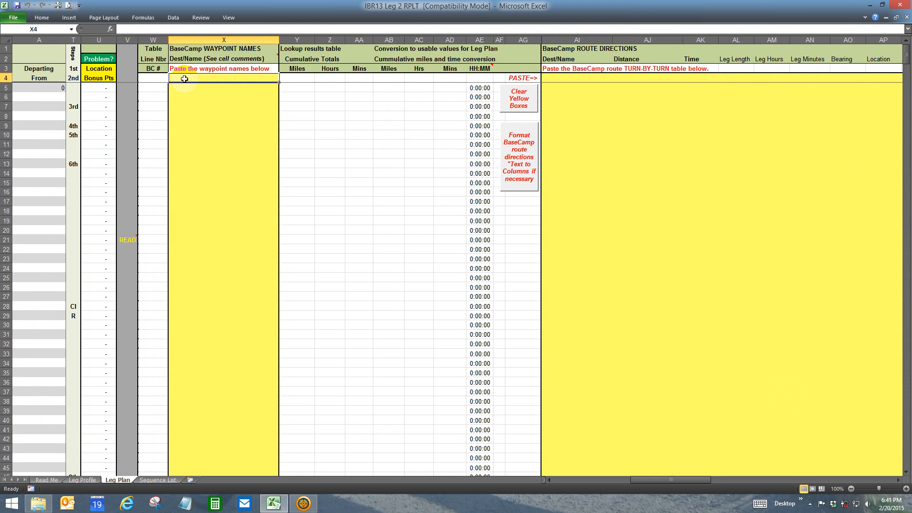
text(START L2 AMA 752 T9-5 ERG 152 T7-7 AIR 100 T9-5 BIG 105 D APR 1401 D PPC 8666 T7-5 CRT 996 D FOR 994 D PE14 107 A BSF 106 D PE16 350 D Wadsworth BRD 1899 D DON 451 D PE25 175 D PE26 176 D PE27 177 D PE28 178 D PE29 179 D PE30 112 D PE31 126 D ANS 503 D PE34 252 D PE33 127 D PE32 113 D FINISH L2)
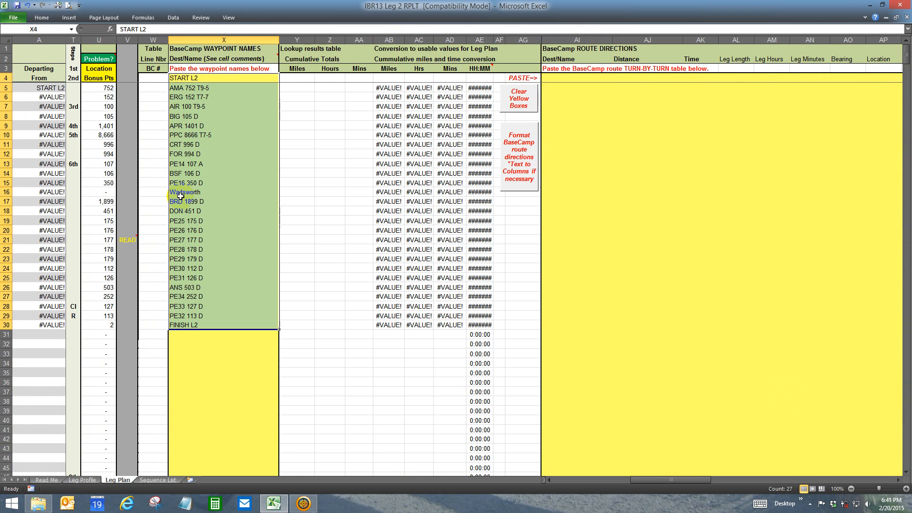
Step: Remove Wadsworth from the waypoint names by moving the BRD 1899 D to FINISH L2 block up to X16 and clearing the duplicate in X30
drag(182, 202, 192, 321)
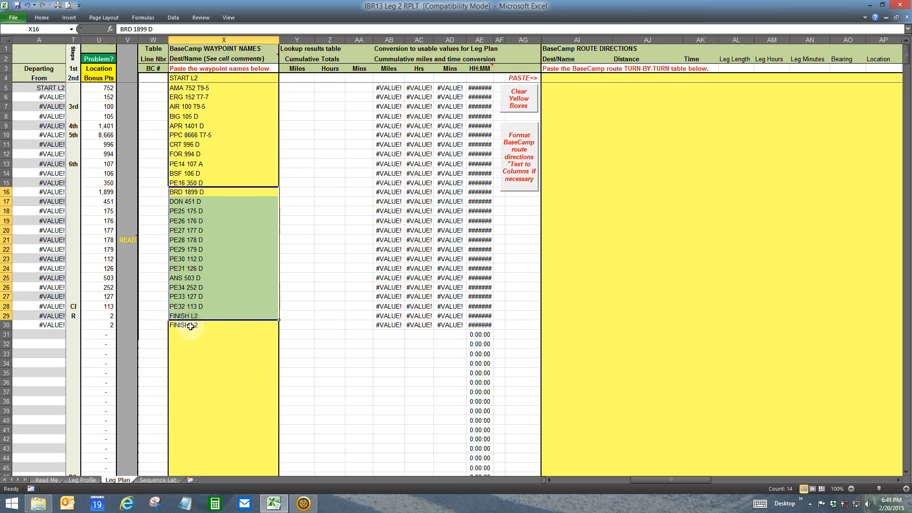
click(190, 325)
key(Delete)
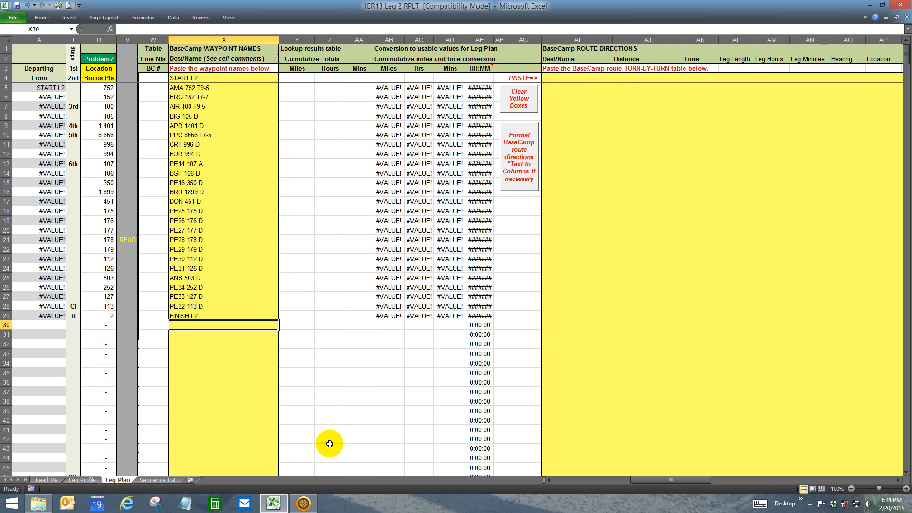
Step: Copy the complete route directions from BaseCamp and paste them into Excel's BaseCamp ROUTE DIRECTIONS table at AI4
click(304, 506)
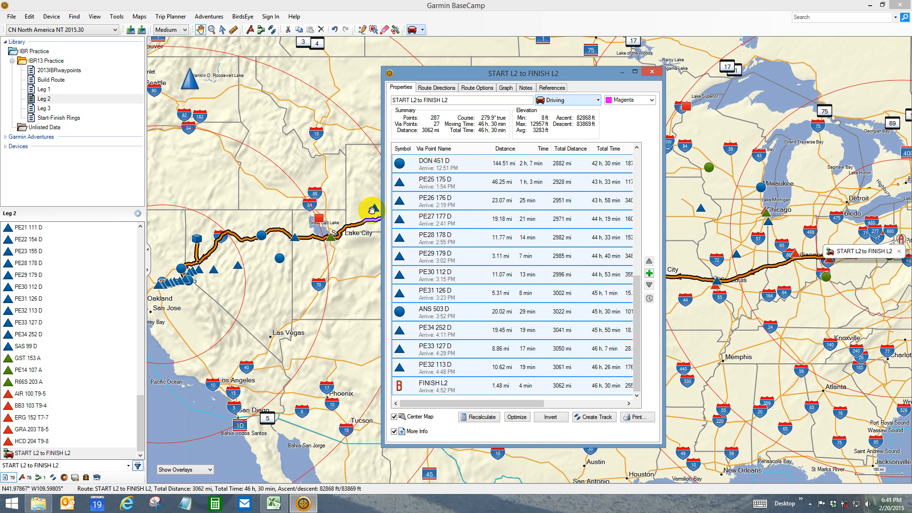
click(436, 89)
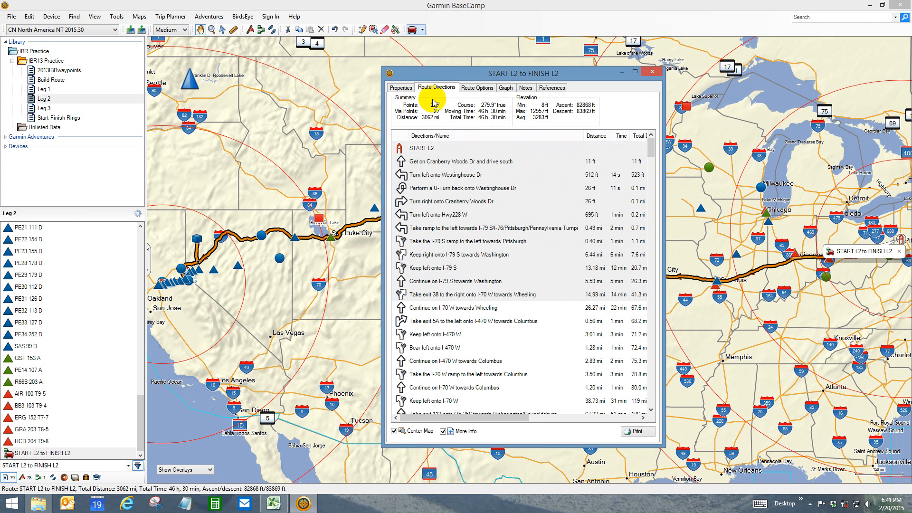
click(416, 149)
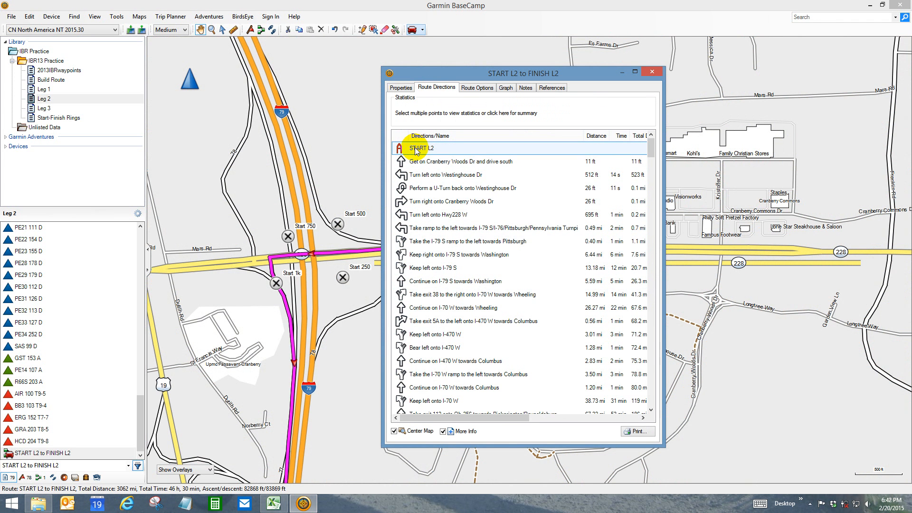
key(ctrl+a)
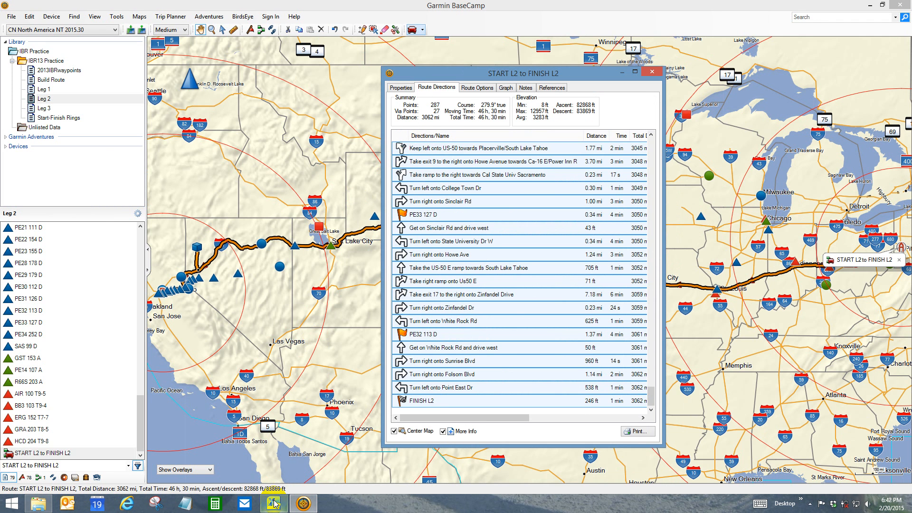
click(274, 503)
click(557, 81)
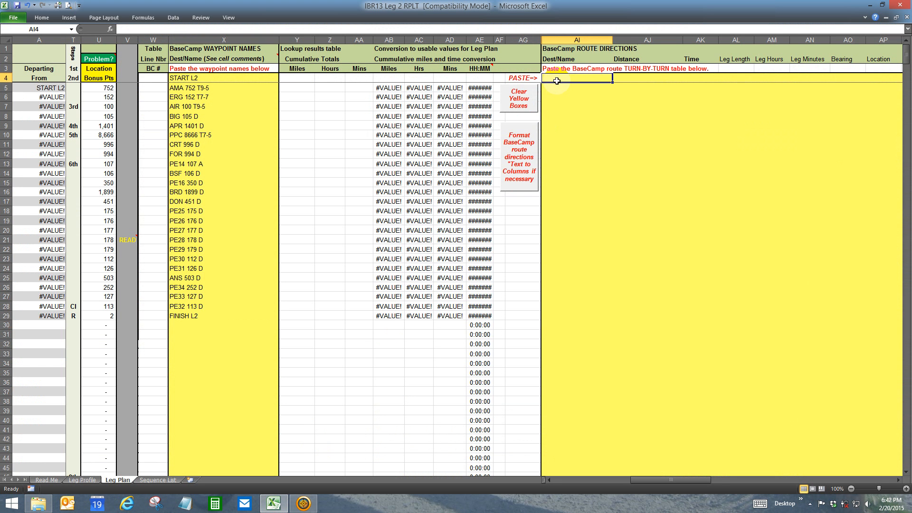
key(ctrl+v)
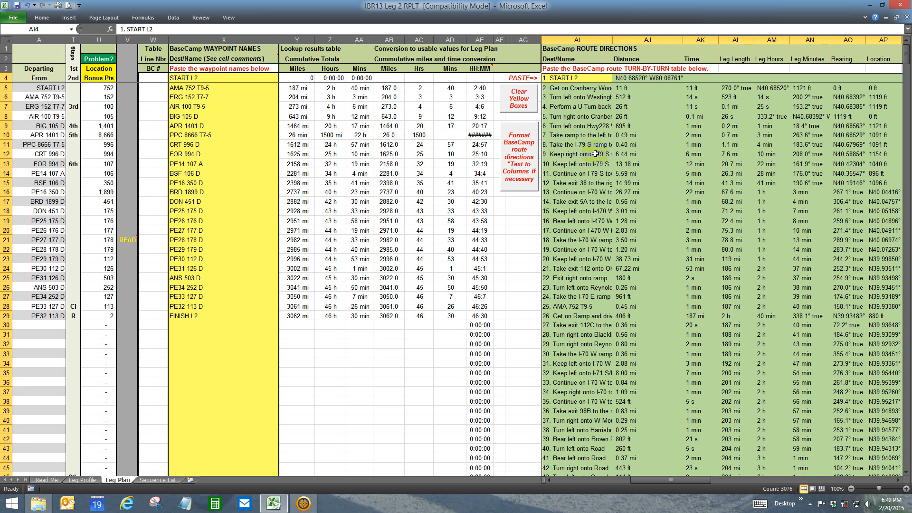
Step: Realign the PPC 8666 T7-5 row of the route directions by copying AM127:AO127 one column over to AL127
scroll(599, 155, down, 12)
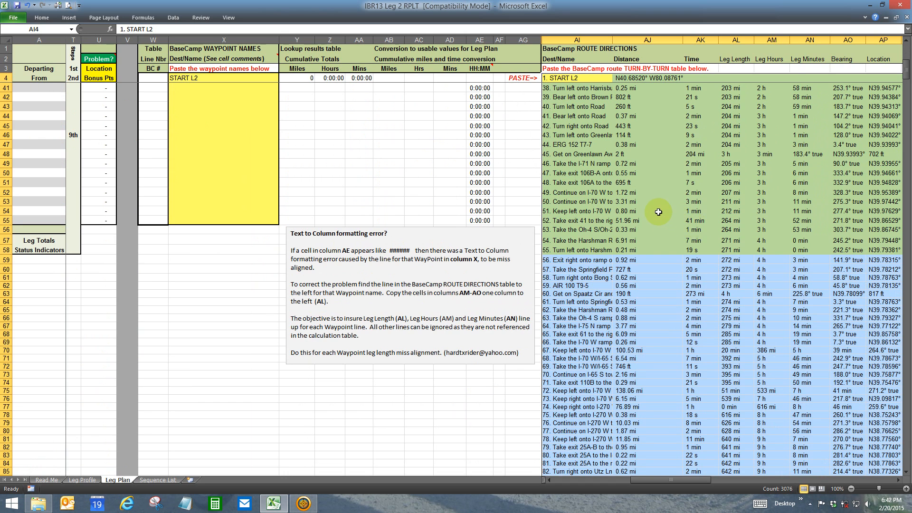
scroll(660, 212, up, 12)
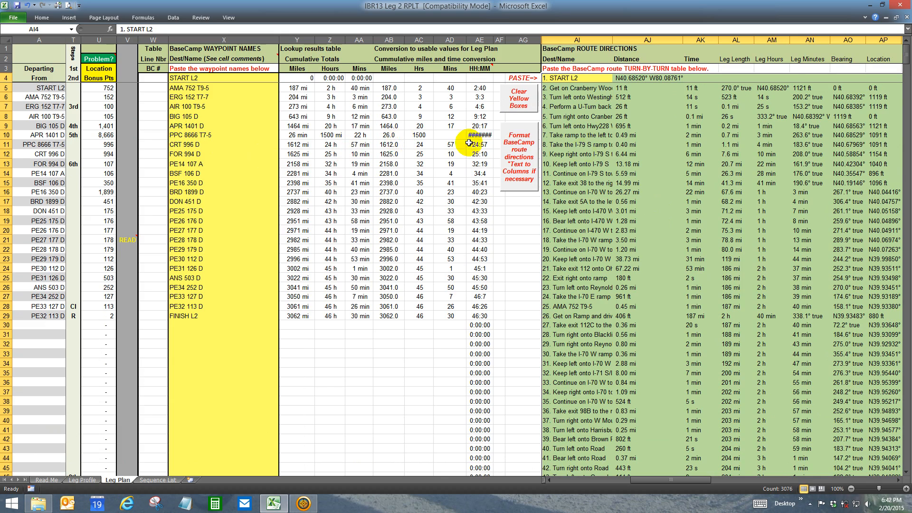
scroll(671, 190, down, 20)
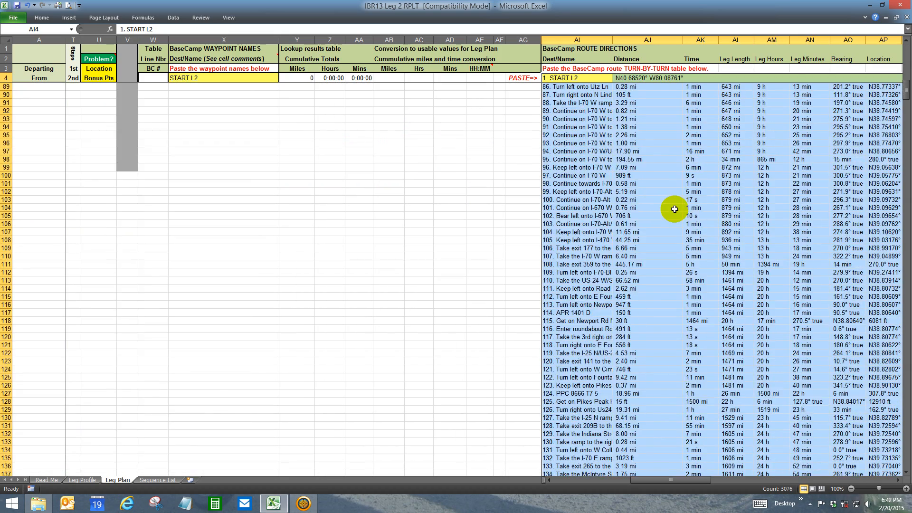
scroll(674, 209, down, 12)
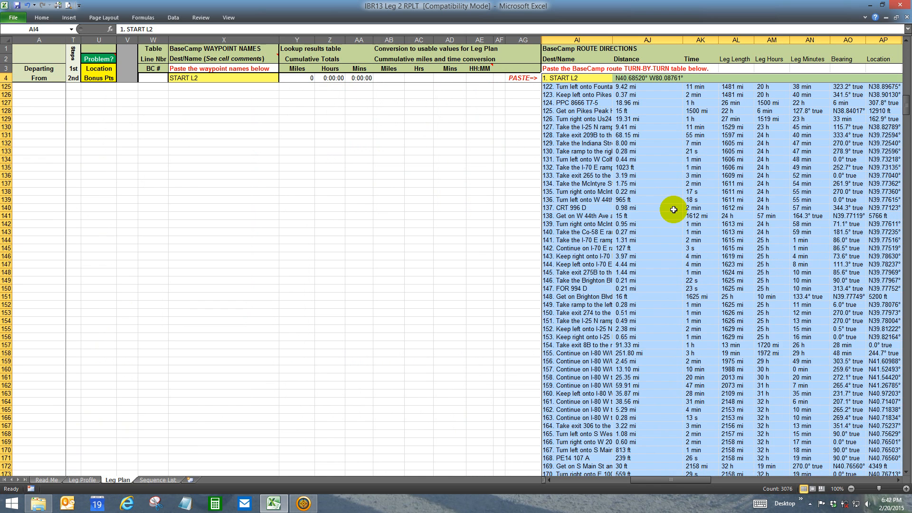
scroll(674, 209, down, 2)
scroll(673, 210, up, 2)
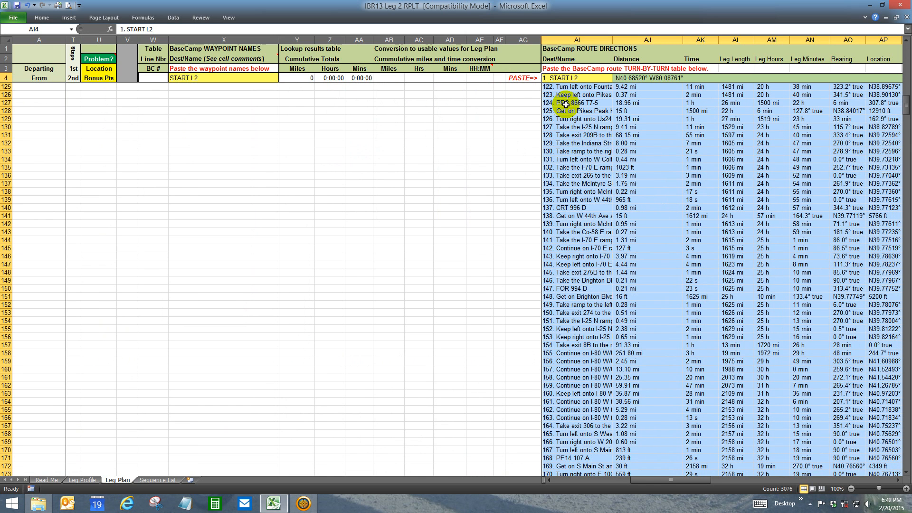
click(566, 103)
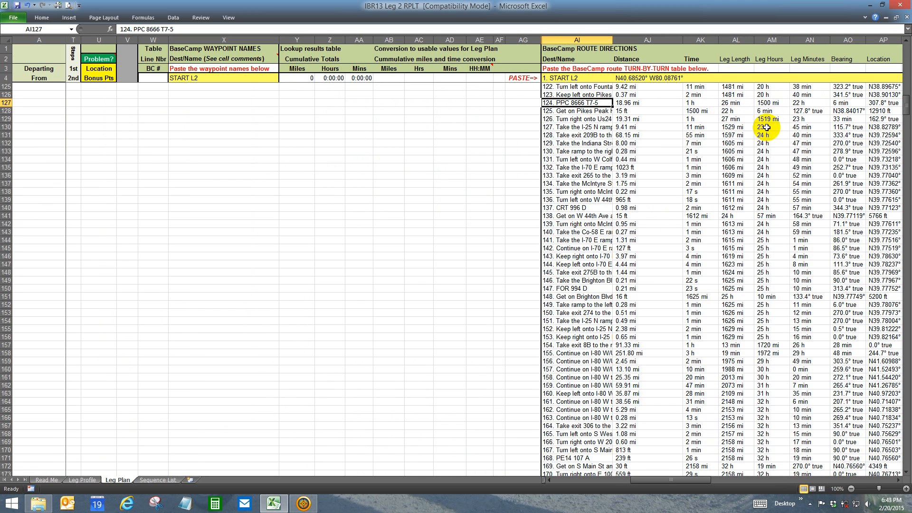
click(765, 103)
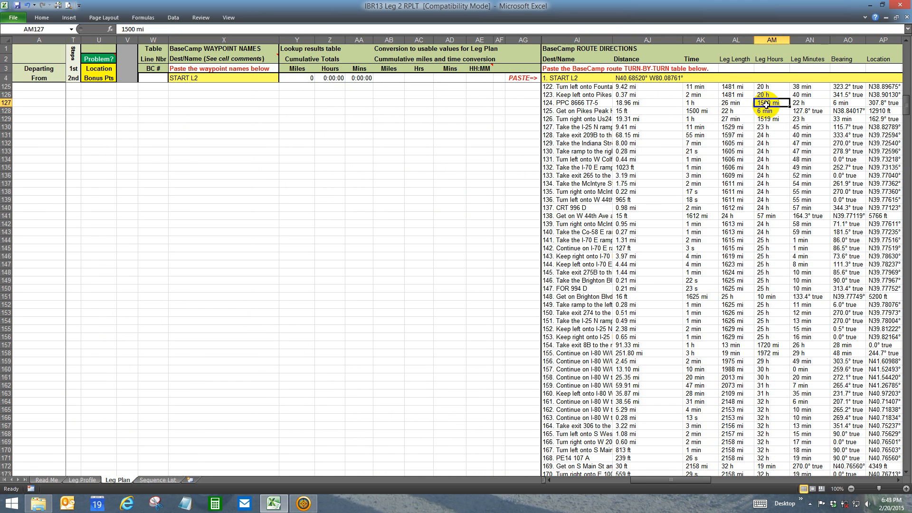
key(shift+Right)
key(shift+Right)
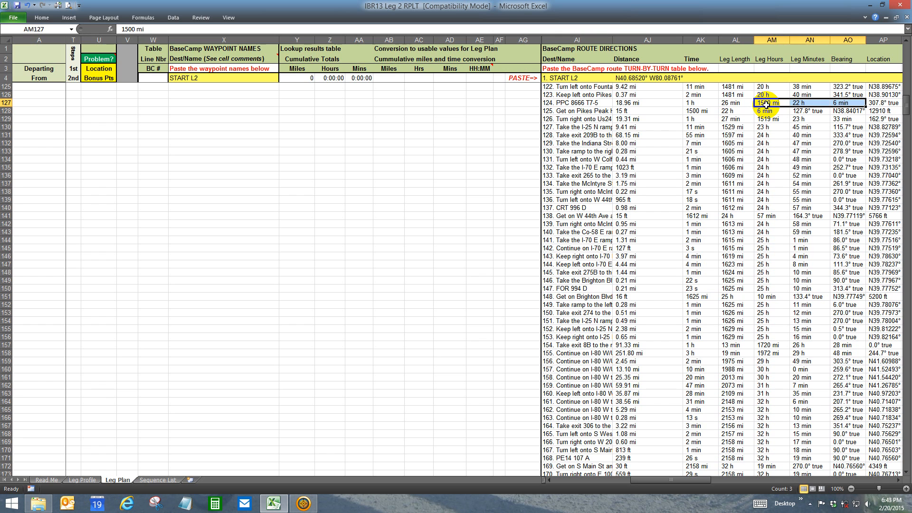
key(ctrl+c)
key(Left)
key(Return)
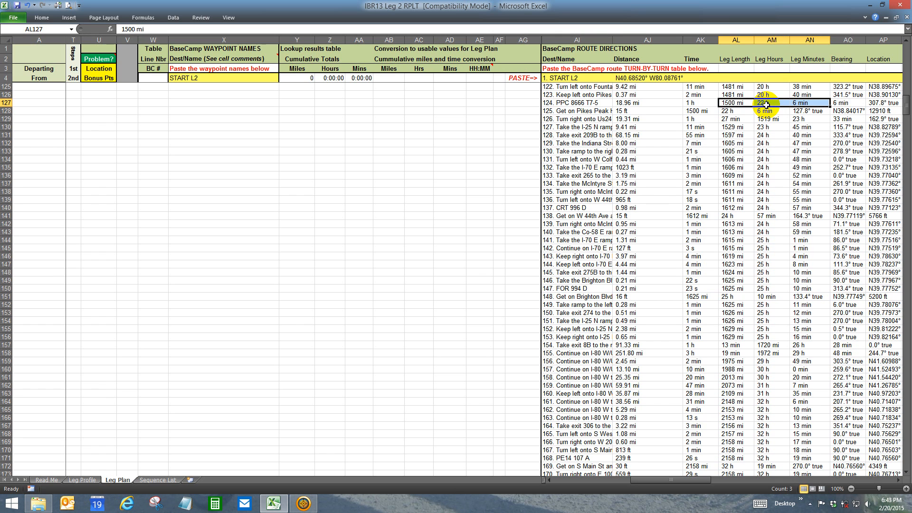
Step: In the Leg Planning Tool, enter 2:45 of More Rest enroute for the BIG 105 D departure in F9
scroll(708, 146, up, 10)
scroll(707, 146, up, 20)
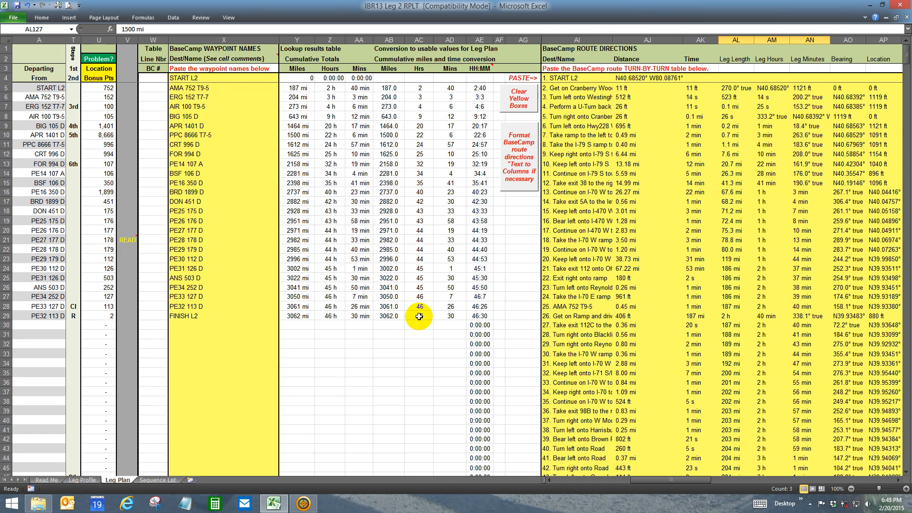
drag(689, 482, 575, 488)
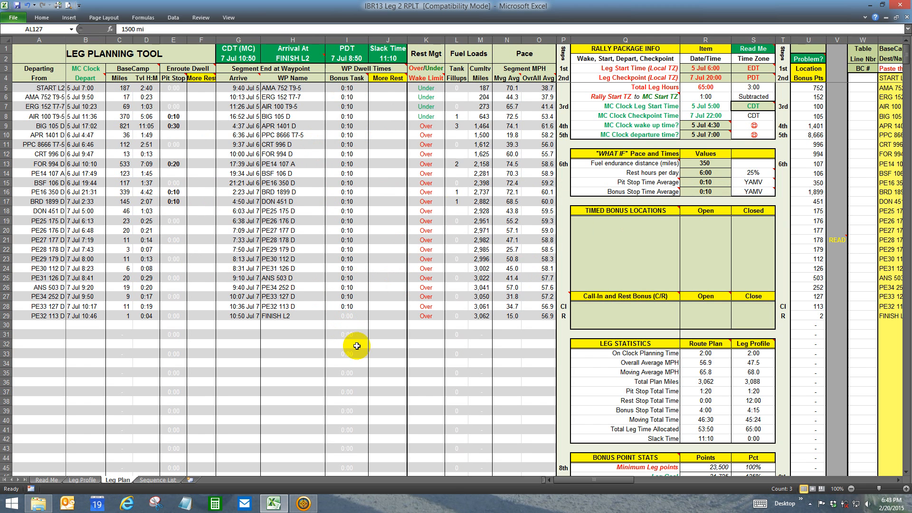
mouse_move(389, 64)
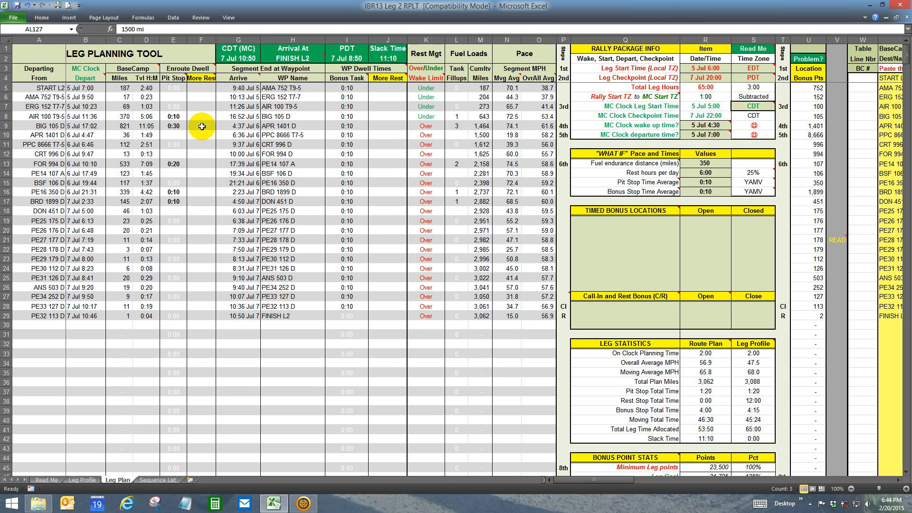
click(202, 126)
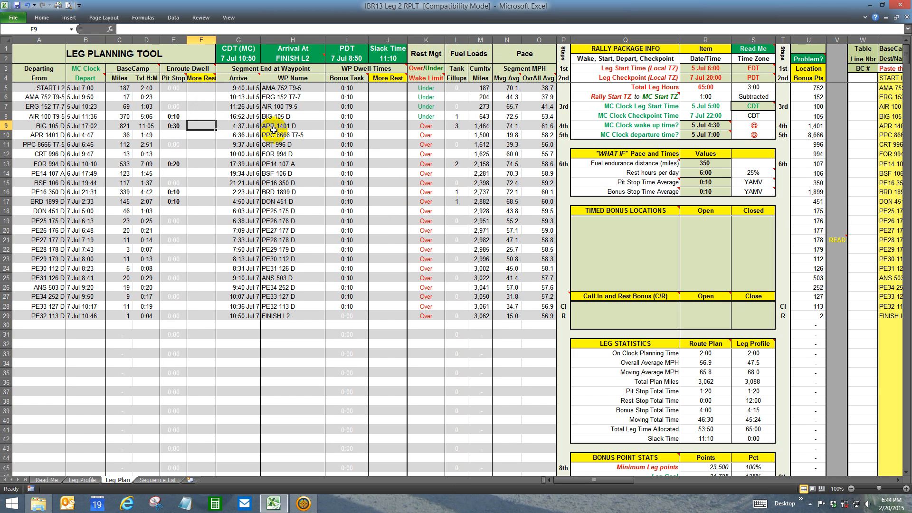
text(2:45)
key(Return)
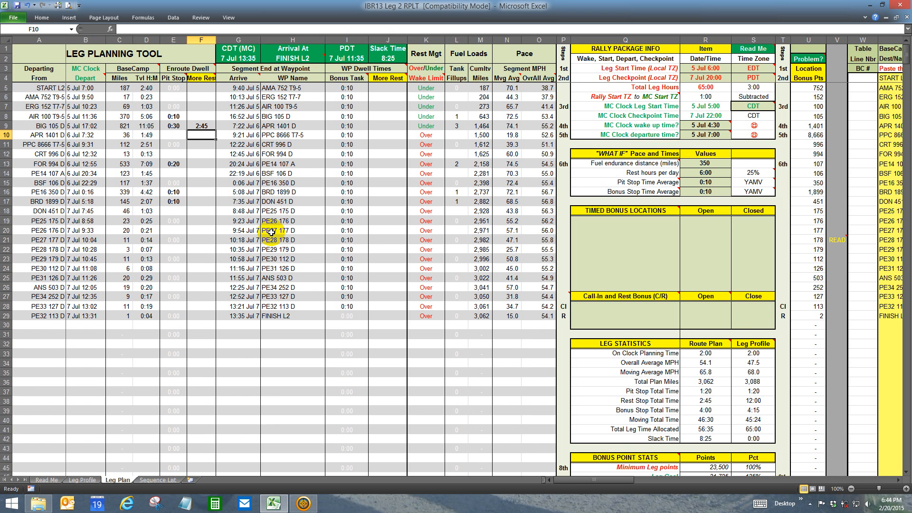
Step: Switch to BaseCamp, close the route's directions window to view the route near Salt Lake City, and return to Excel
click(304, 504)
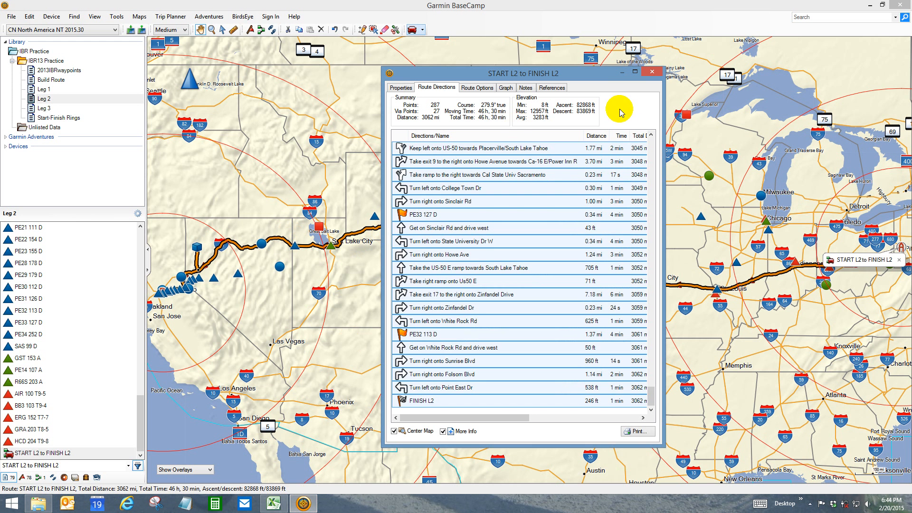
click(654, 72)
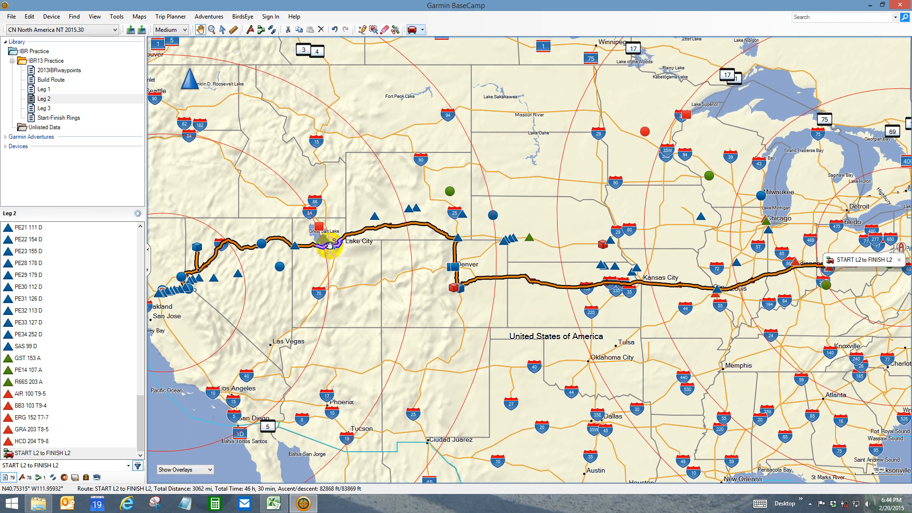
click(273, 504)
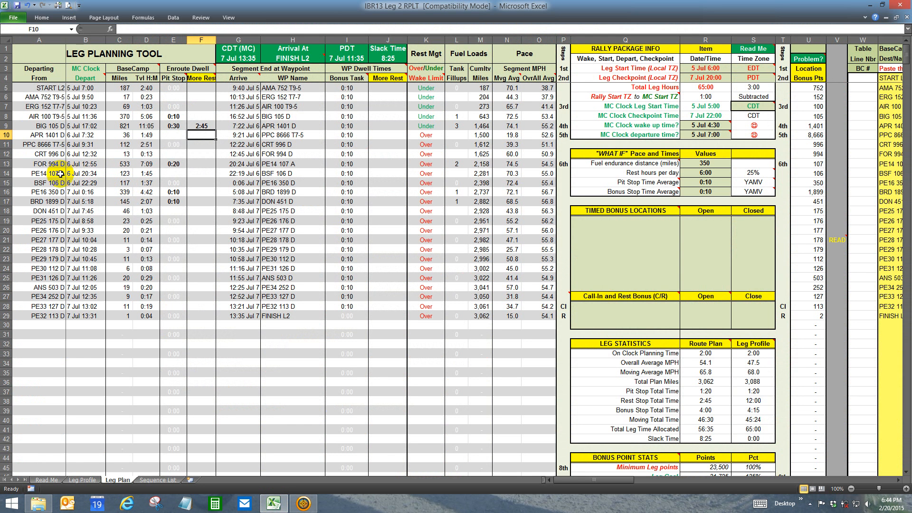
Step: Enter 8:00 of More Rest enroute for the PE14 107 A departure in F14
click(194, 175)
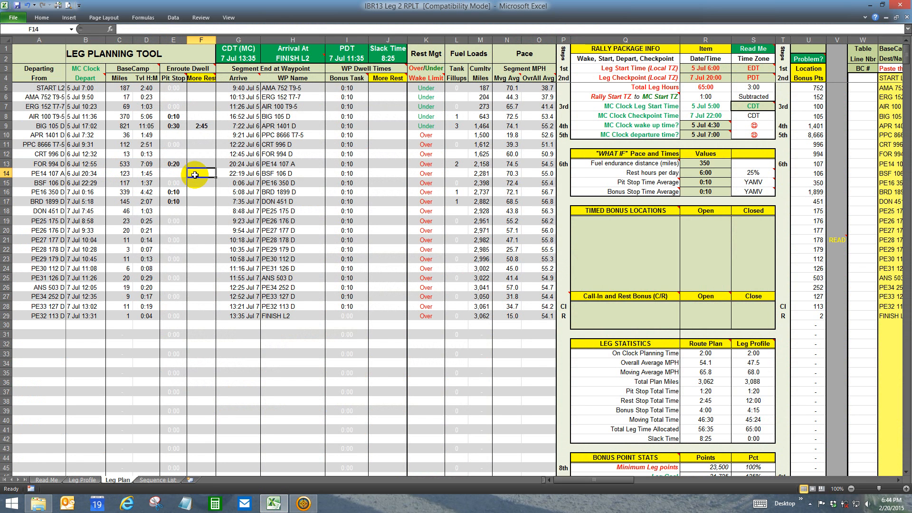
text(8)
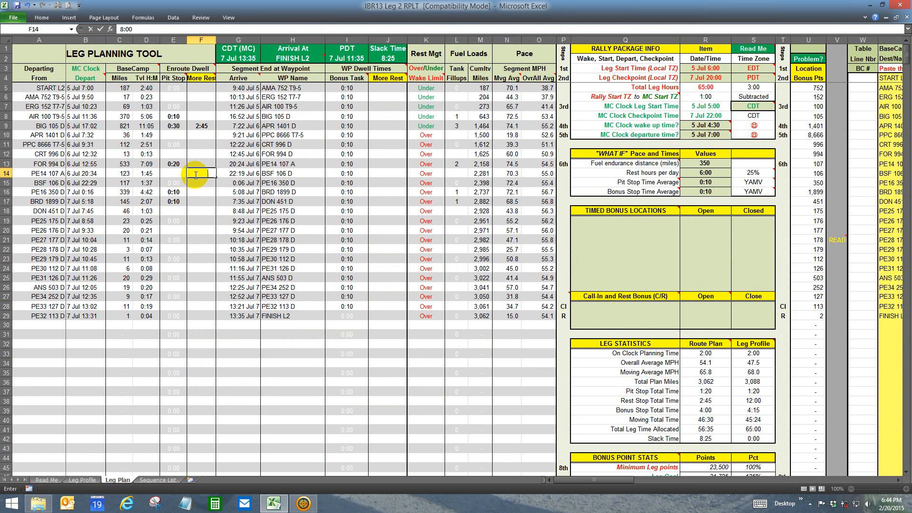
text(:00)
key(Return)
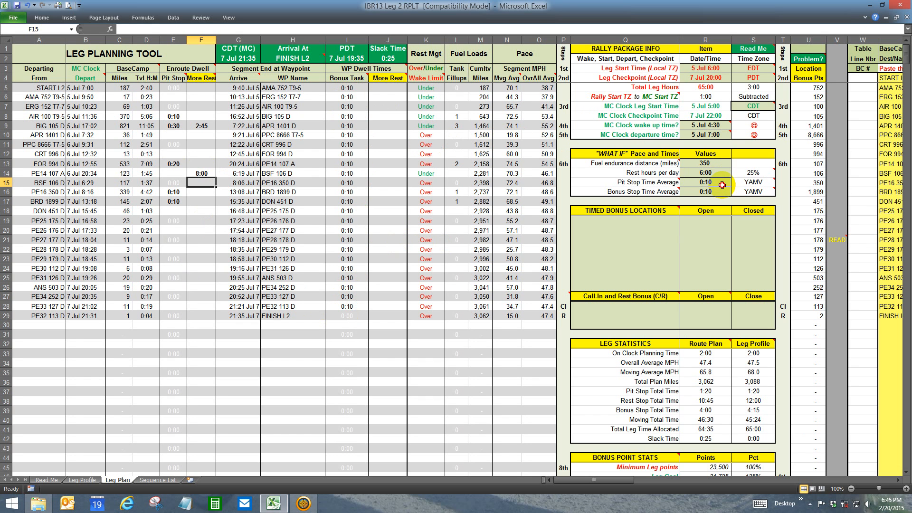
Step: Set both the Pit Stop Time Average and the Bonus Stop Time Average to 0:09 in the "What If" values
click(723, 185)
click(736, 184)
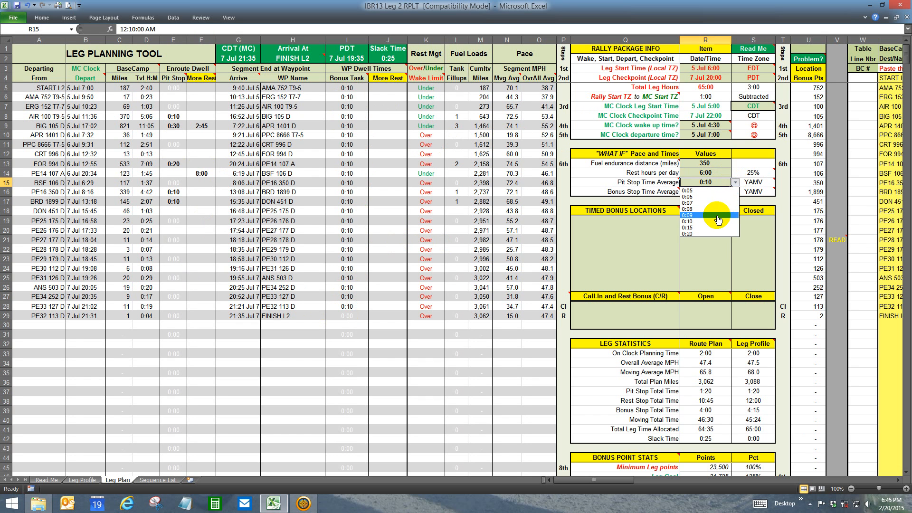
click(716, 215)
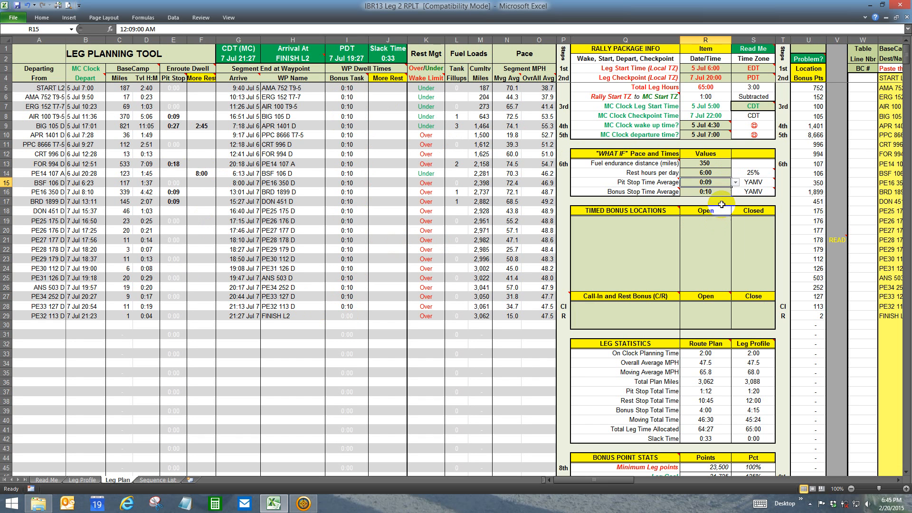
click(730, 192)
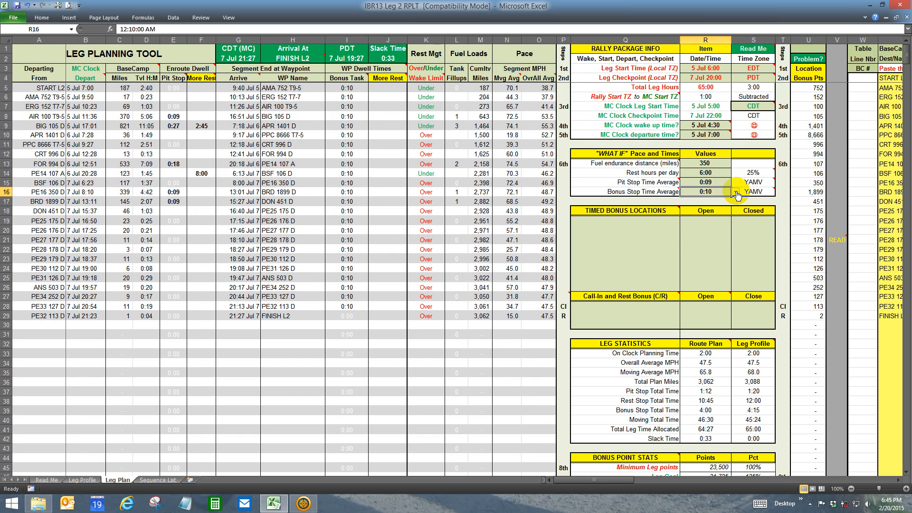
click(735, 192)
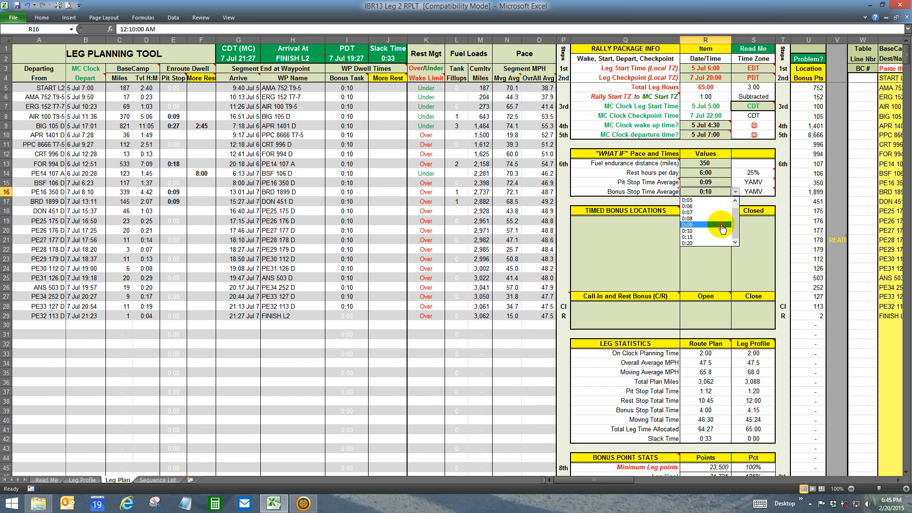
click(722, 229)
mouse_move(392, 82)
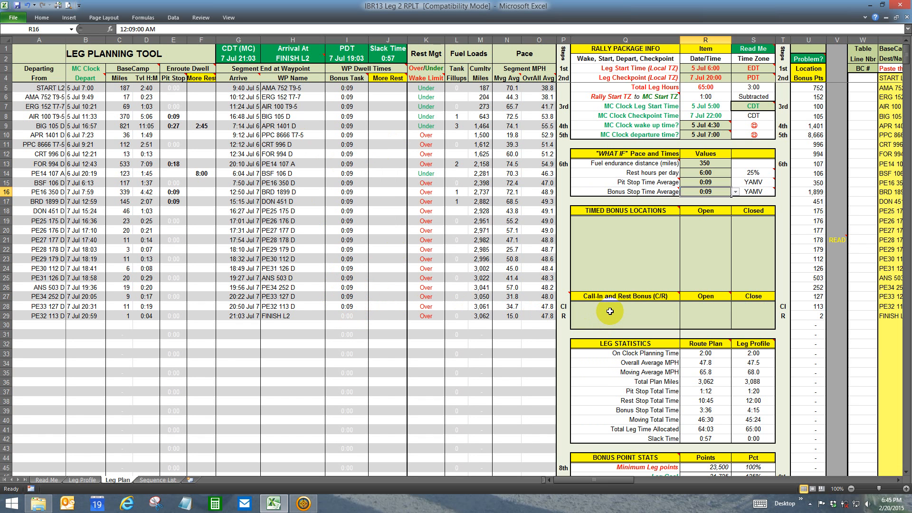
Step: Check the call-in and rest bonus time windows on the Leg Profile sheet and return to the Leg Plan sheet
click(605, 307)
click(608, 319)
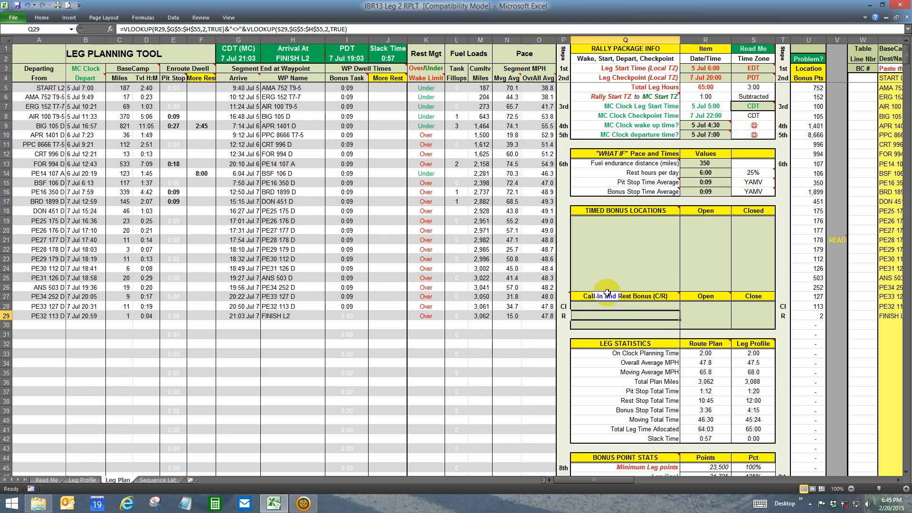
click(274, 504)
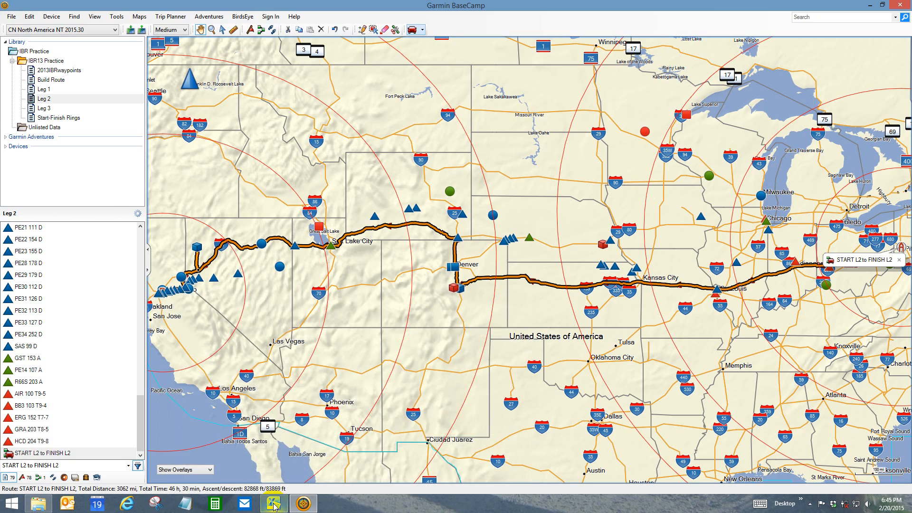
click(274, 505)
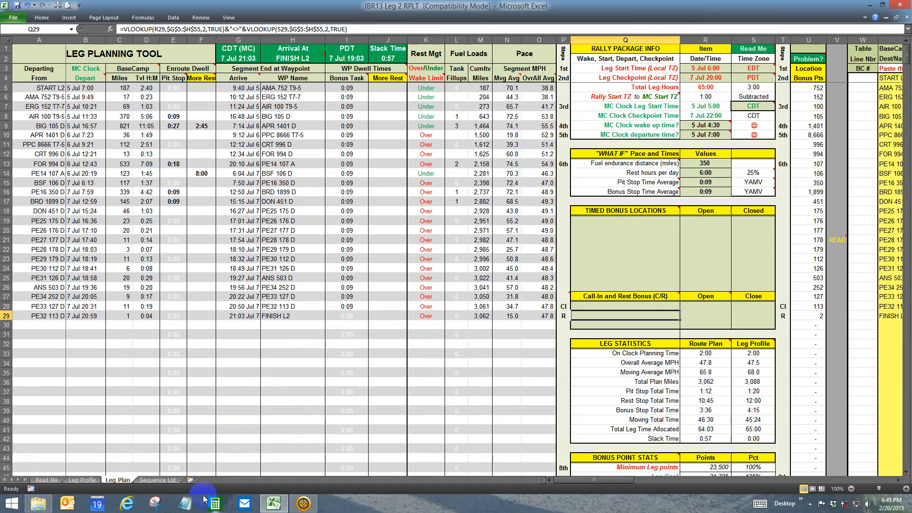
click(82, 478)
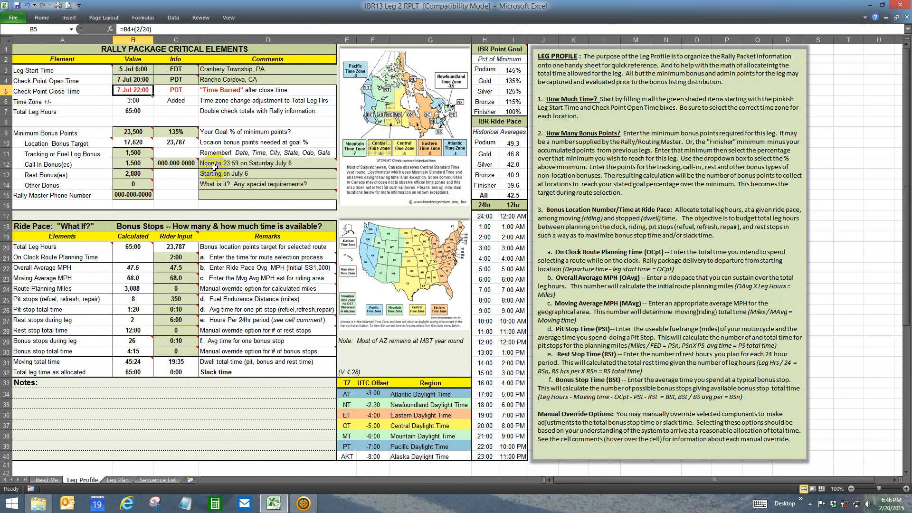
mouse_move(213, 174)
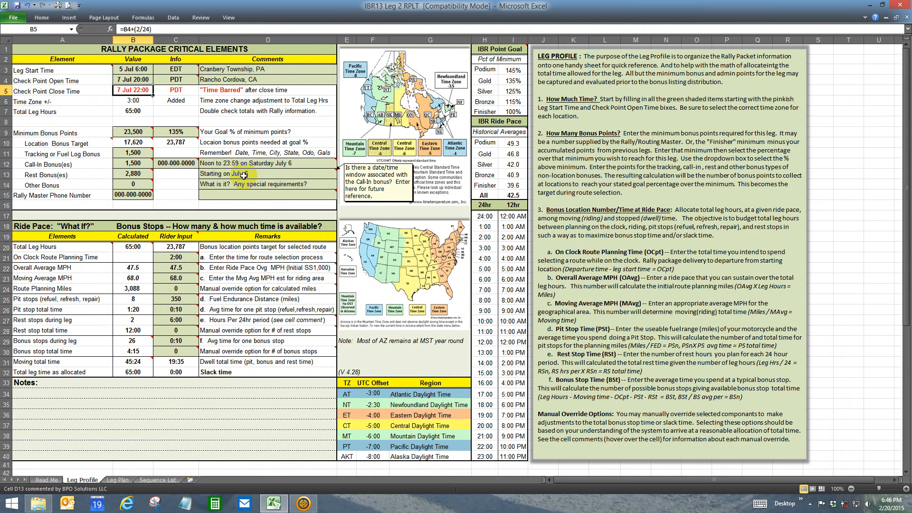
click(119, 480)
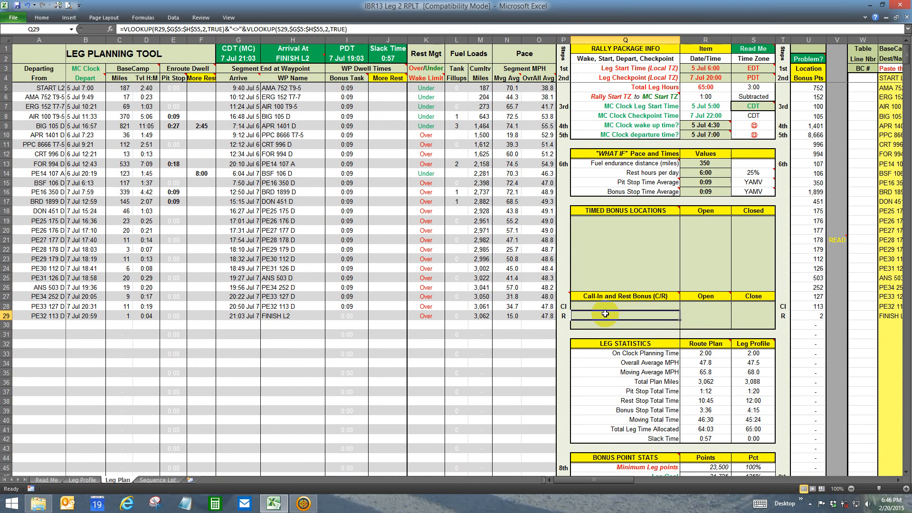
Step: Set the Open time of the Rest bonus to 6 Jul 0:00 in the Call-In and Rest Bonus table
click(694, 316)
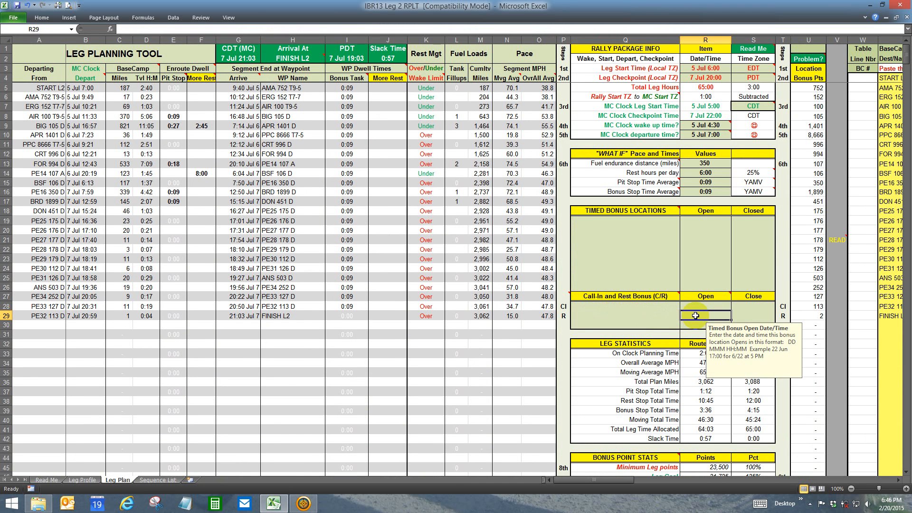
text(ju)
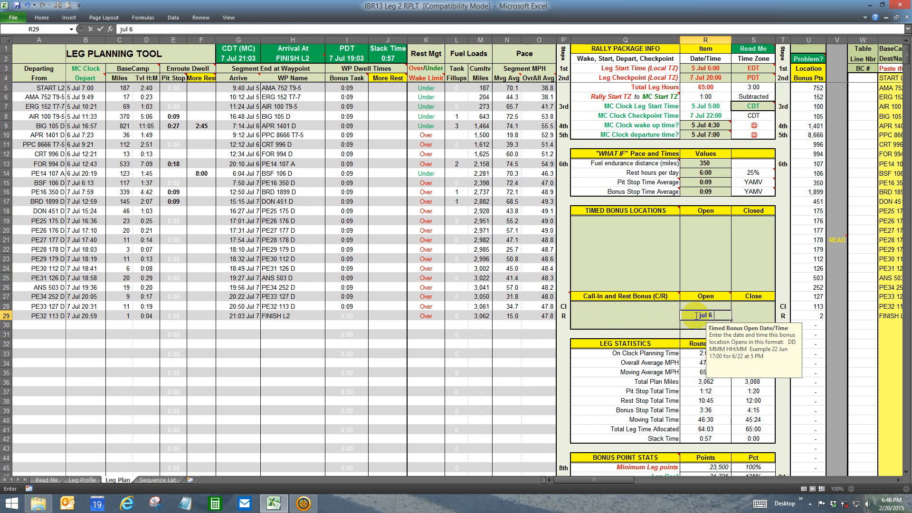
text(l 6)
key(Return)
click(696, 316)
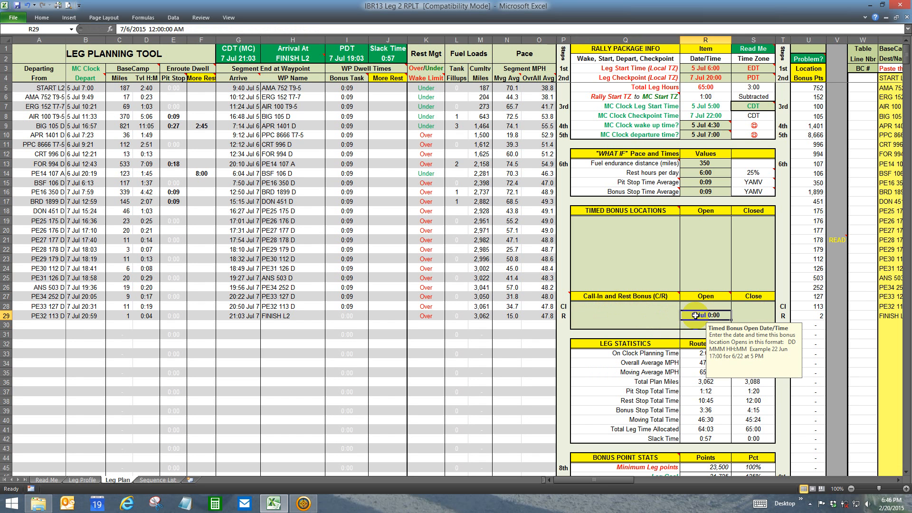
click(750, 315)
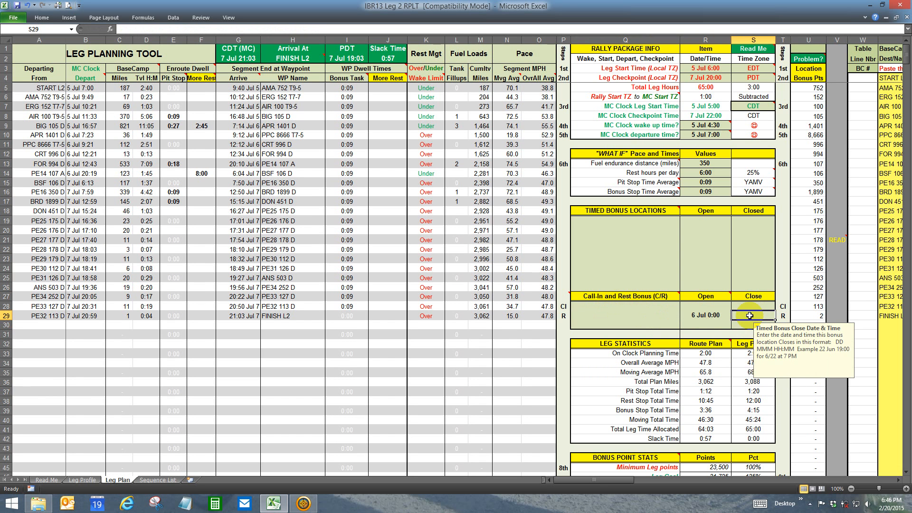
text(jul 6)
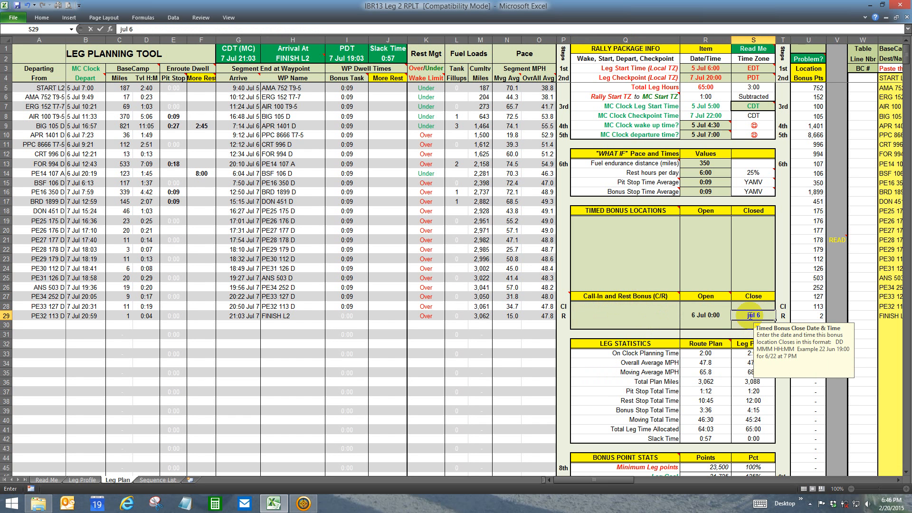
text( 2359)
key(Return)
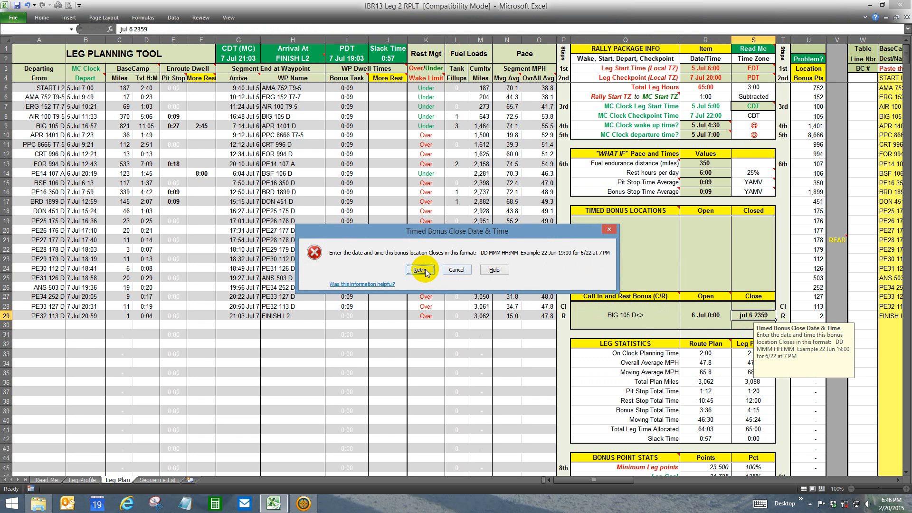
click(469, 270)
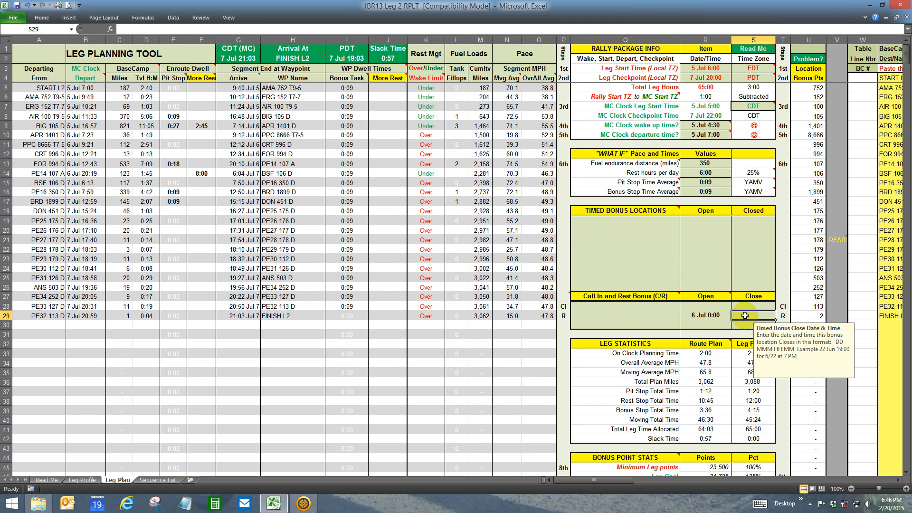
Step: Set the Close time of the Rest bonus to 6 Jul 23:59
text(6)
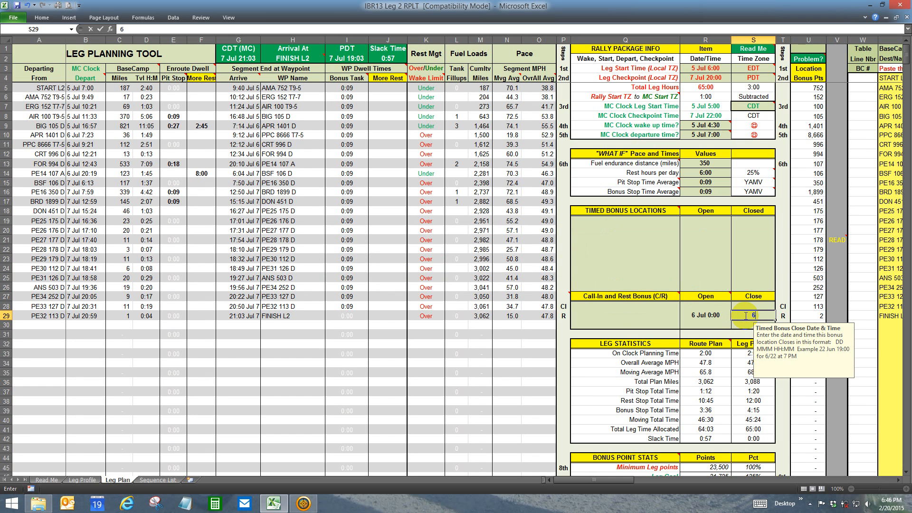
text( jul 23:59)
key(Return)
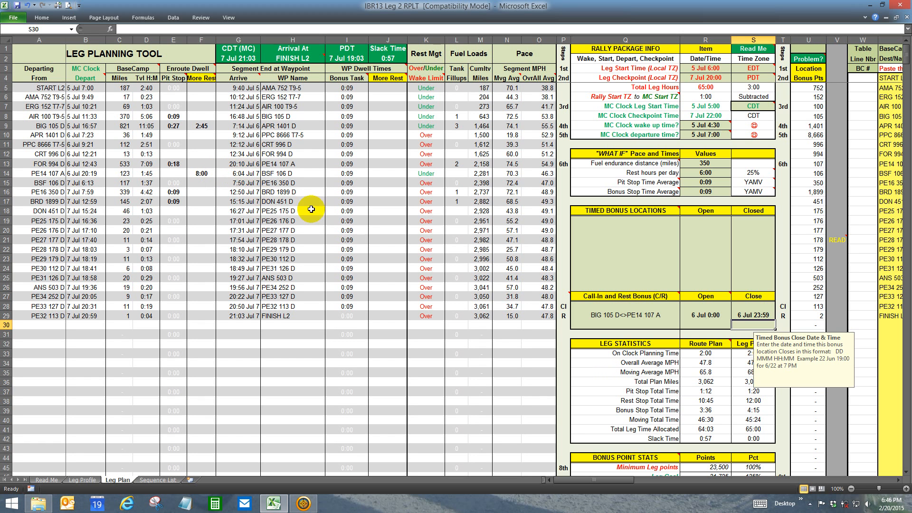
Step: Check the call-in bonus time window in the Leg Profile sheet's comments and return to the Leg Plan sheet
click(598, 307)
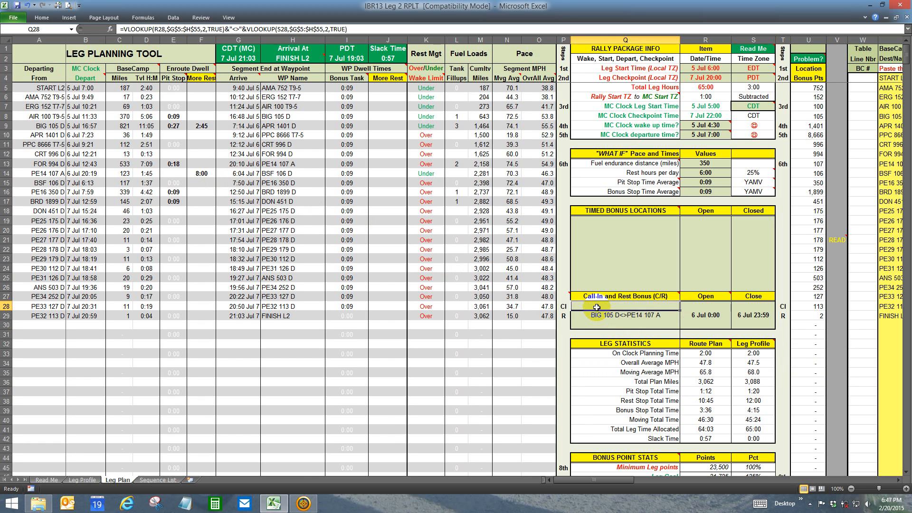
click(271, 505)
click(269, 505)
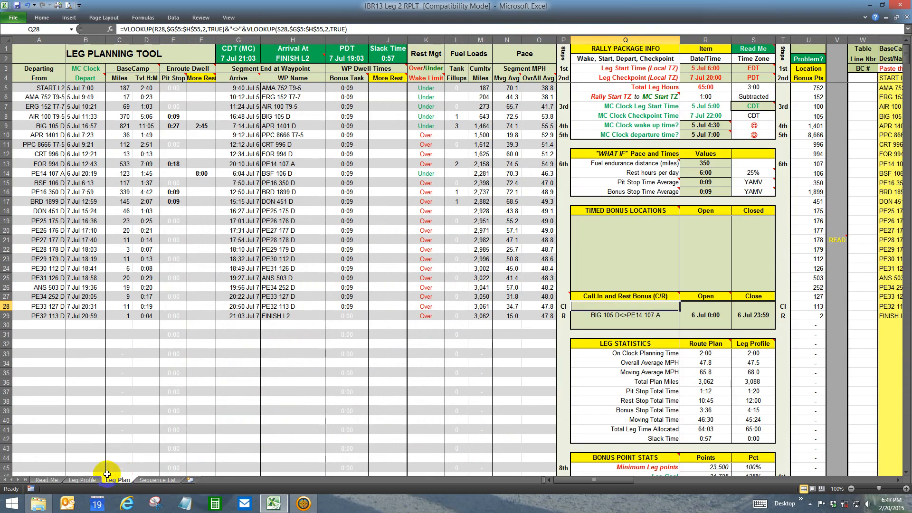
click(83, 480)
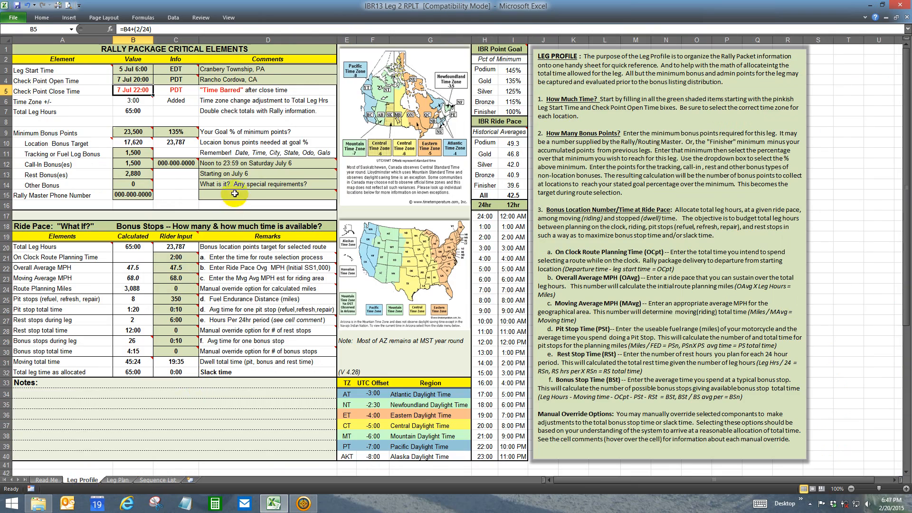
mouse_move(222, 166)
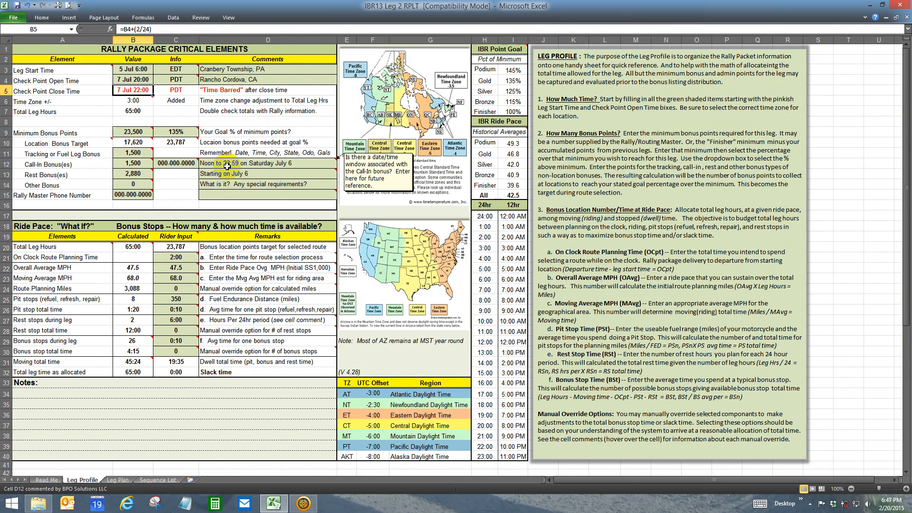
click(277, 509)
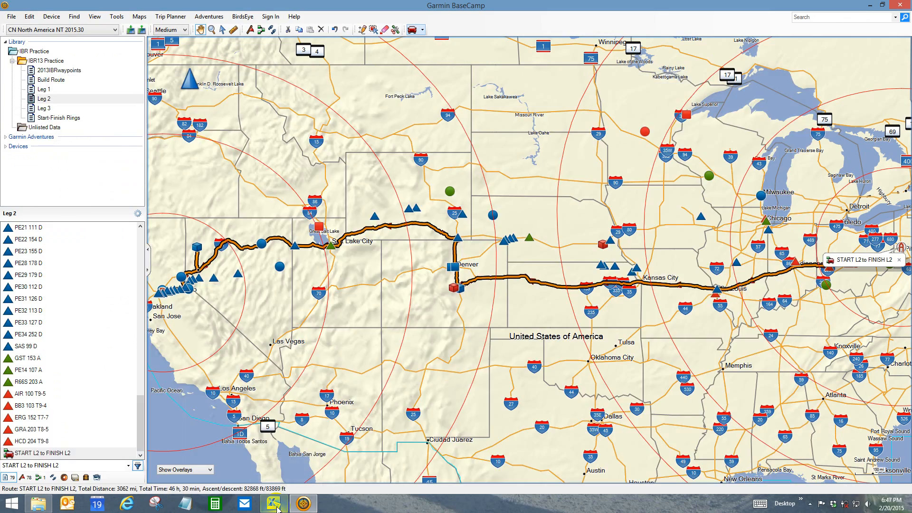
click(277, 508)
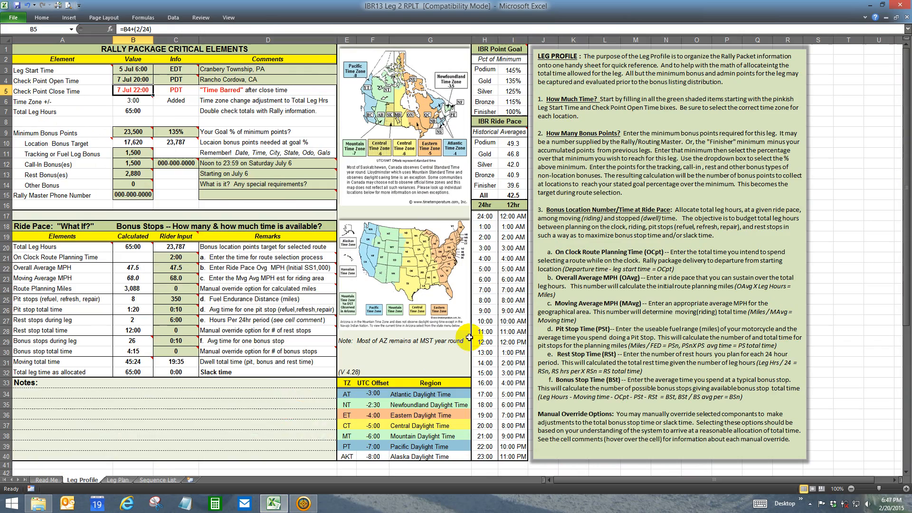
click(117, 480)
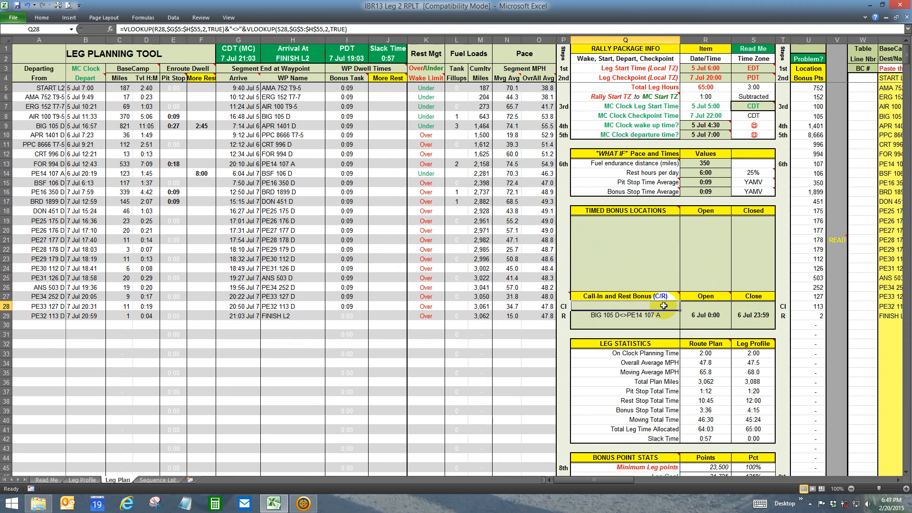
Step: Set the Call-In bonus window to open 6 Jul 12:00 and close 6 Jul 23:59
click(694, 306)
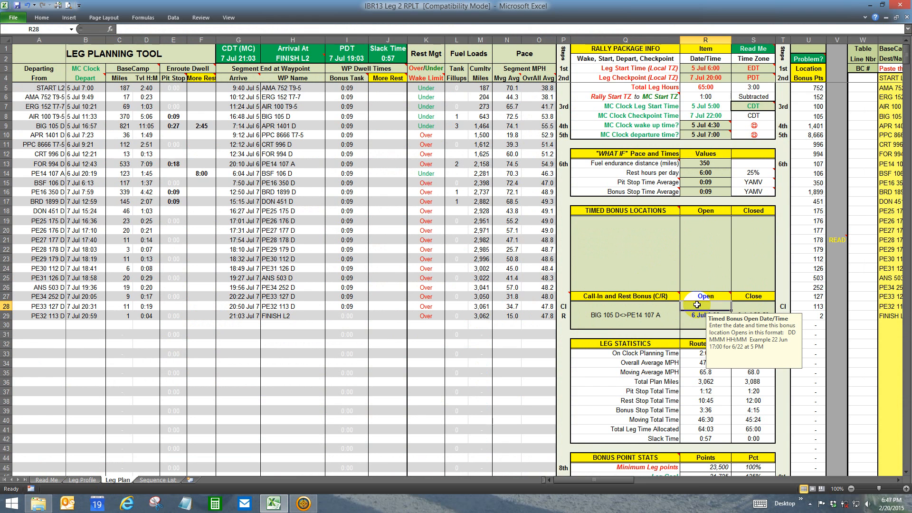
text(12)
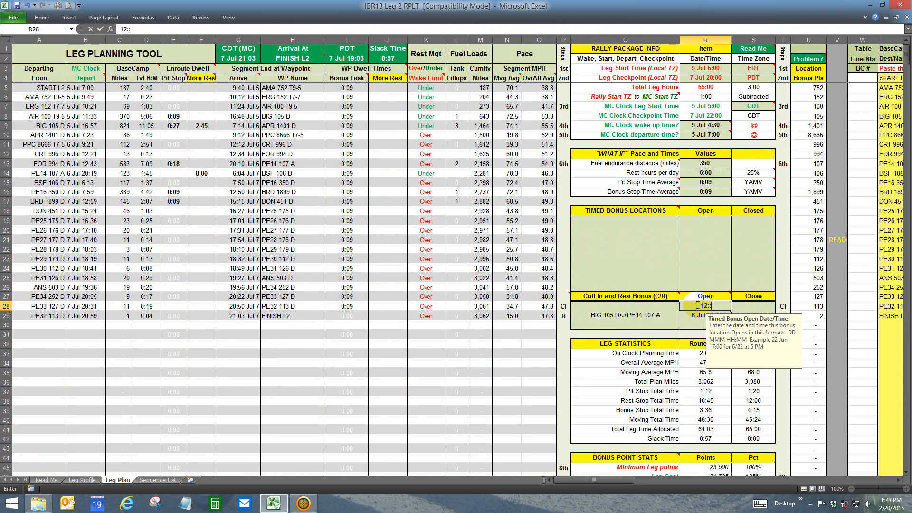
text(:00 jul 6)
key(Tab)
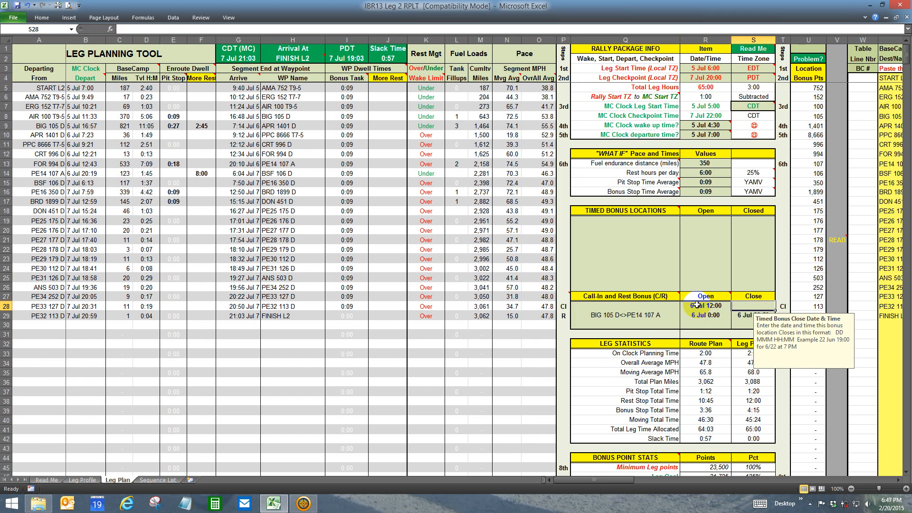
text(jul)
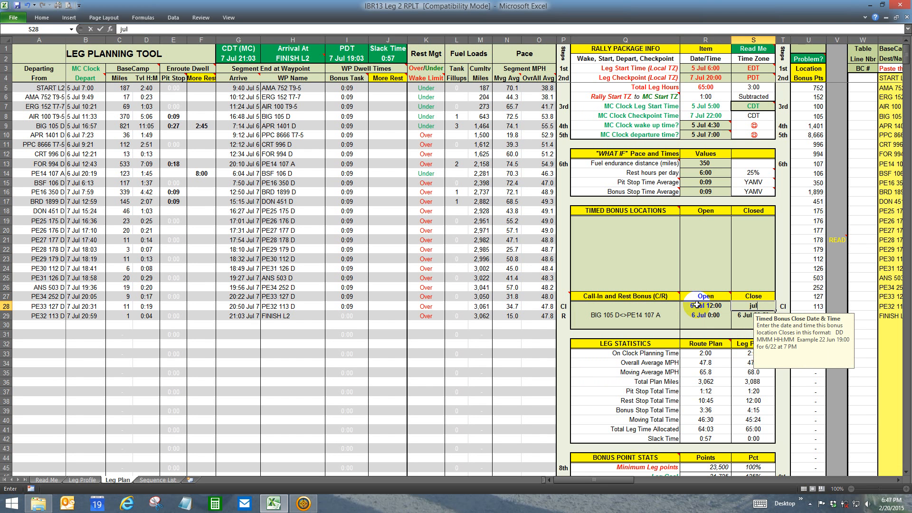
text( 6 23:59)
key(Return)
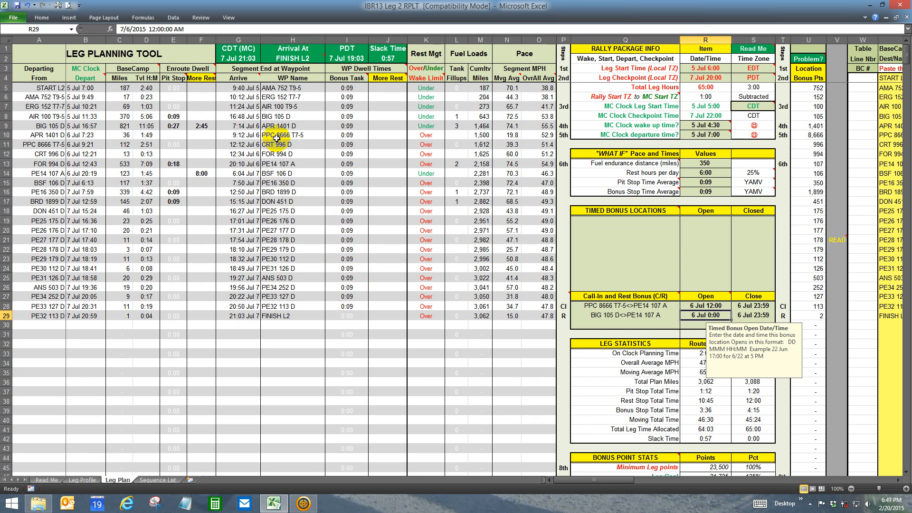
Step: Add PPC 8666 T7-5 as the first timed bonus location, open at 8:00 and closed at 17:00
click(668, 221)
click(684, 220)
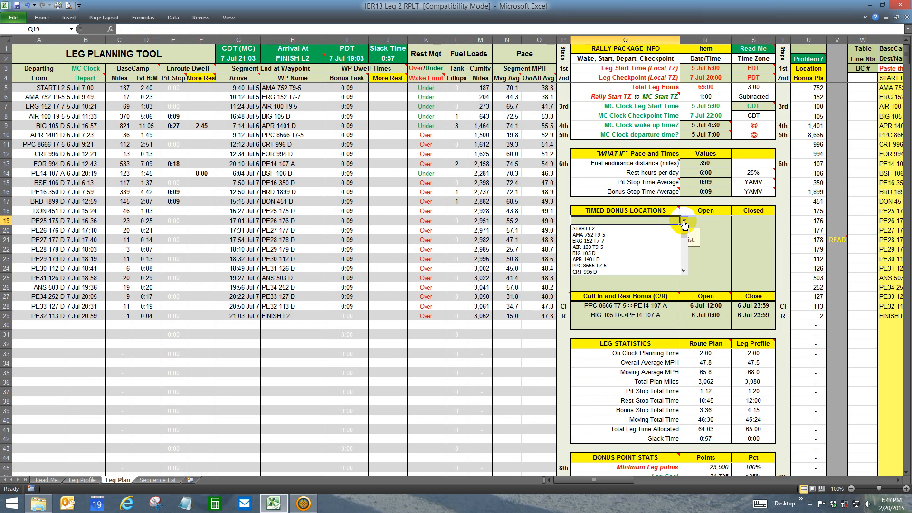
click(665, 265)
click(697, 220)
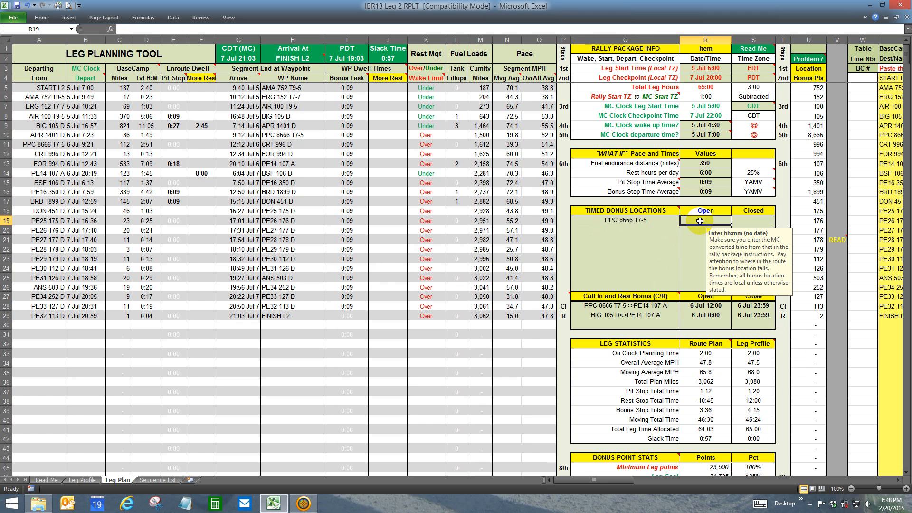
text(8:00)
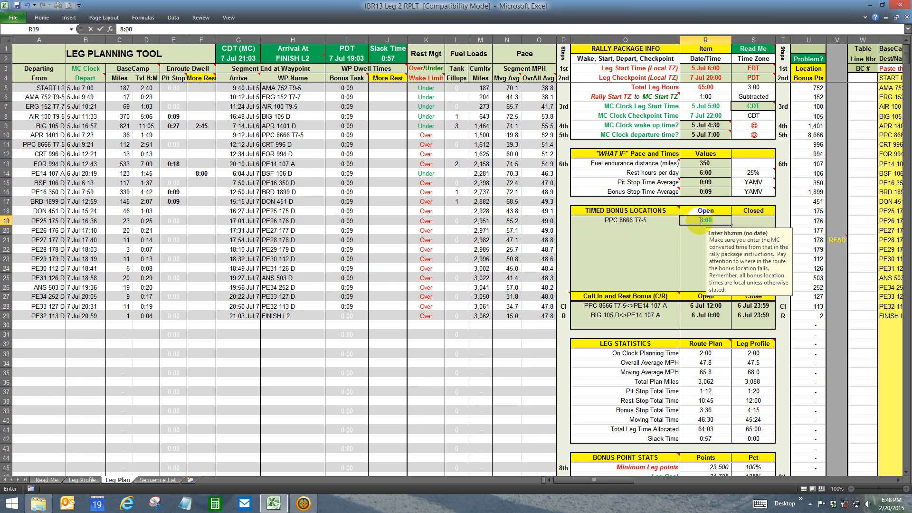
key(Tab)
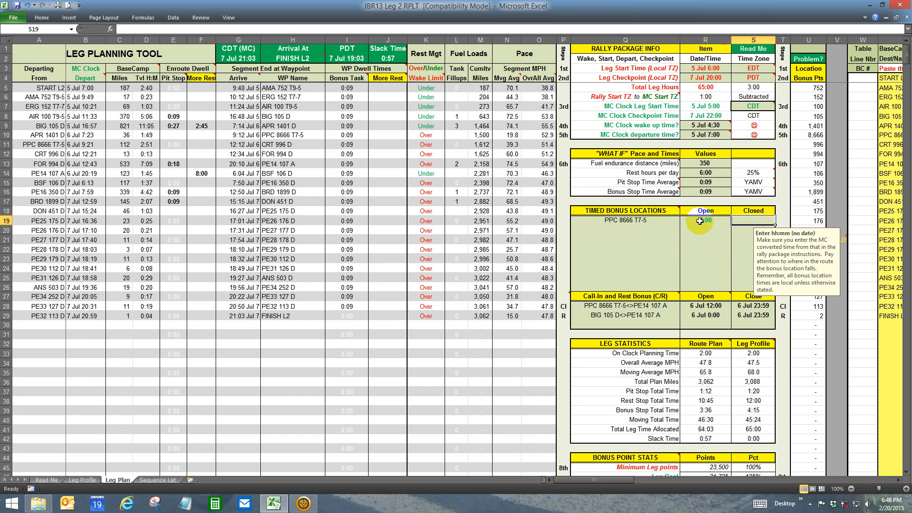
text(17:00)
key(Return)
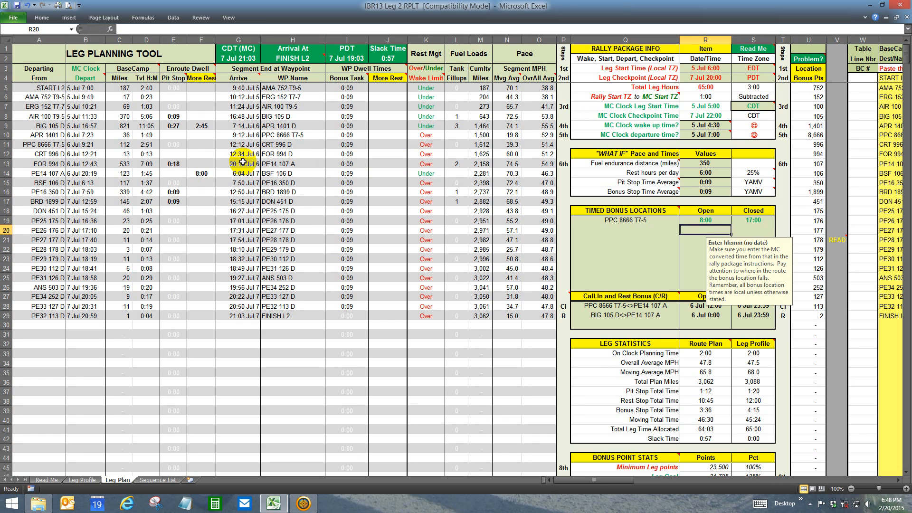
Step: Try 8:00 of More Rest enroute for the APR 1401 D departure in F10 and undo the entry
click(211, 137)
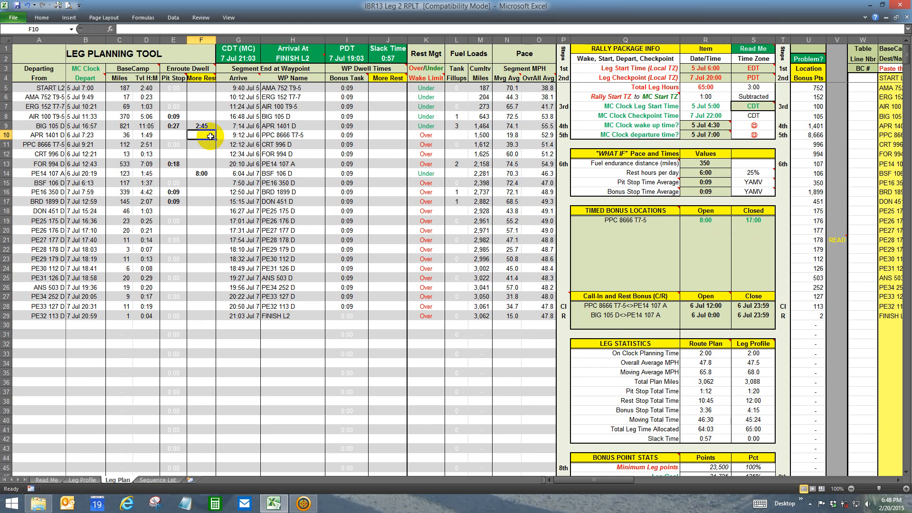
text(8:00)
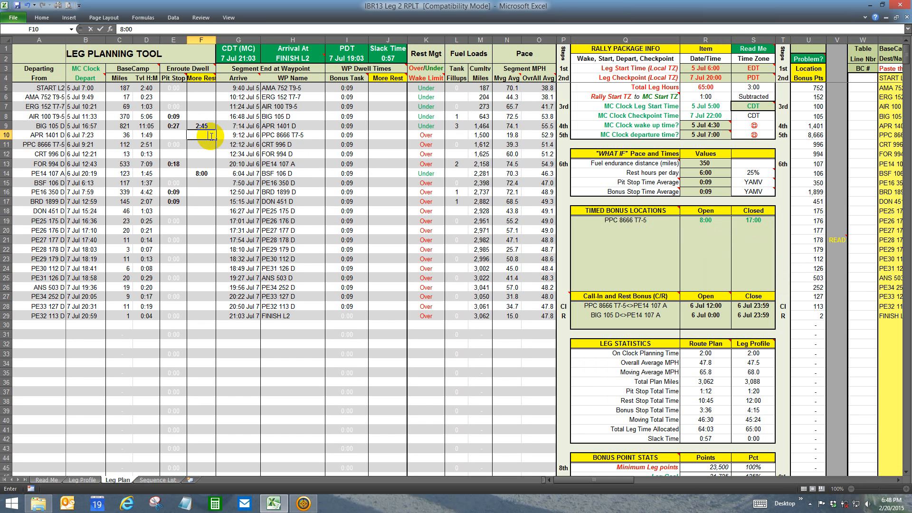
key(Return)
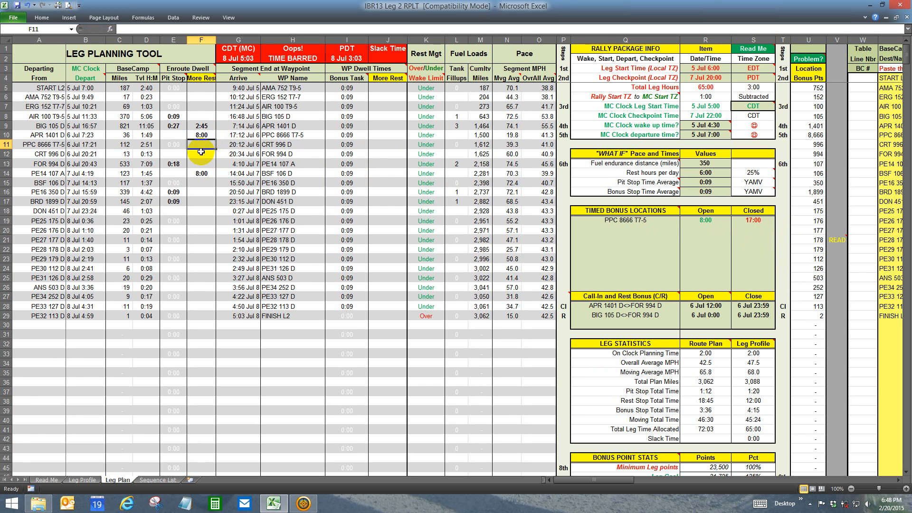
click(27, 5)
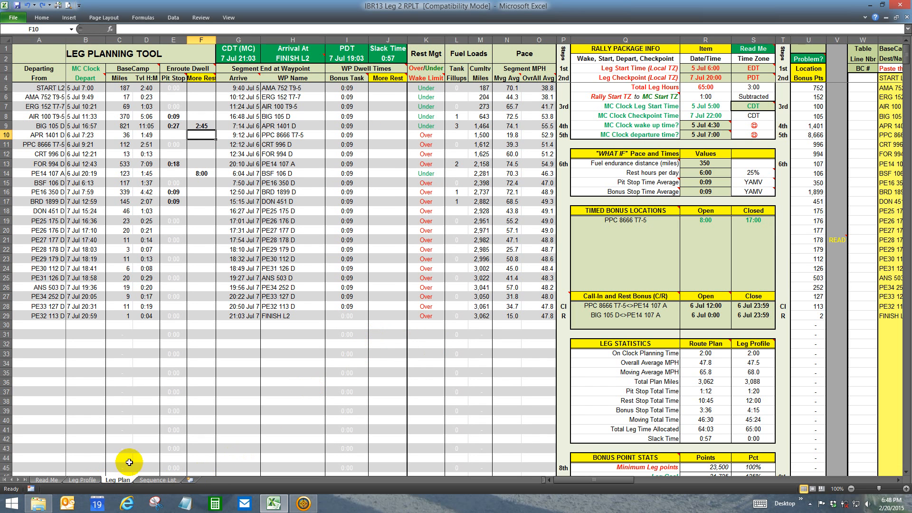
Step: Preview every printout page of the Leg Plan sheet and return to the worksheet without printing
click(13, 19)
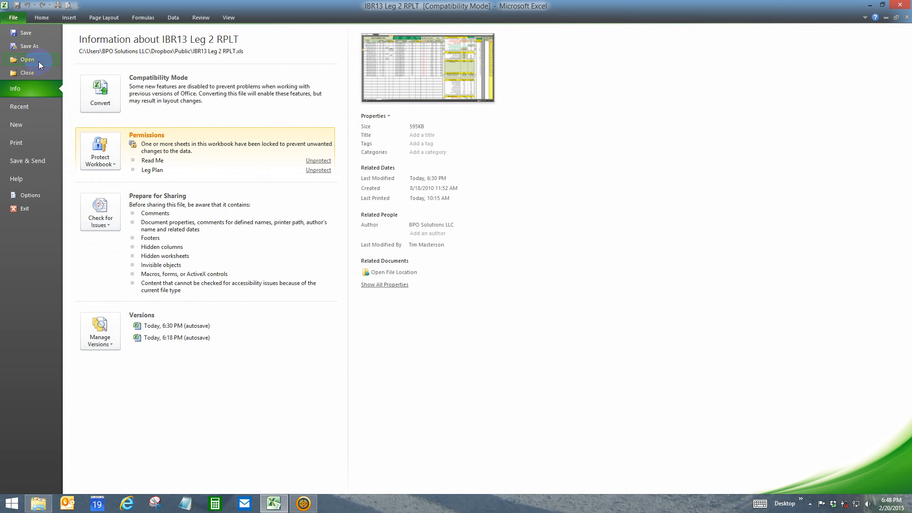
click(26, 147)
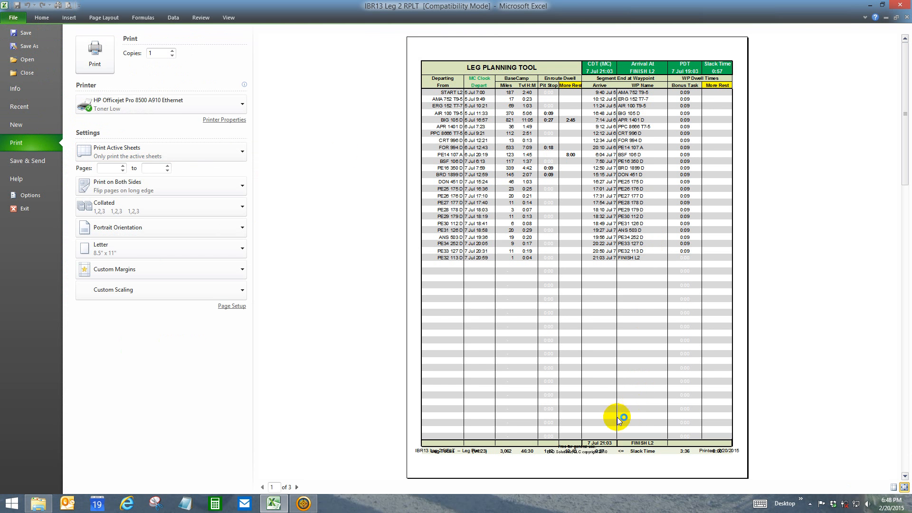
click(298, 489)
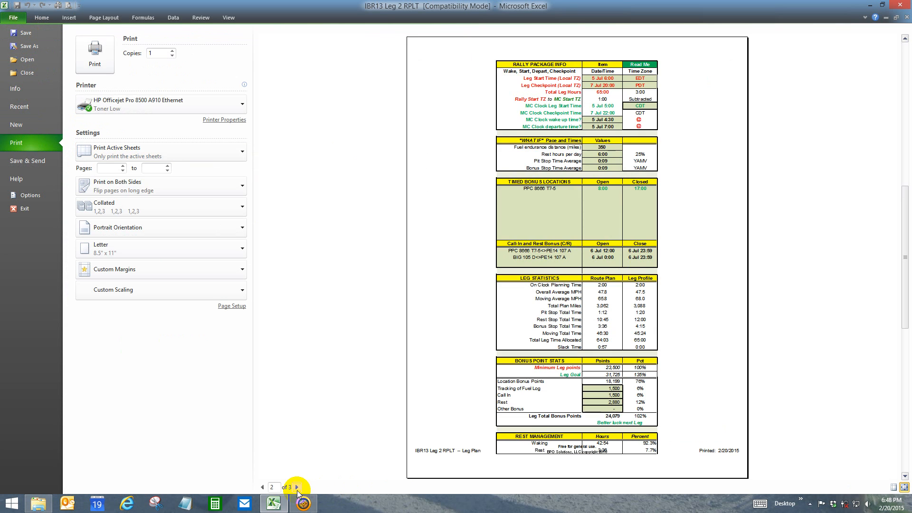
click(298, 488)
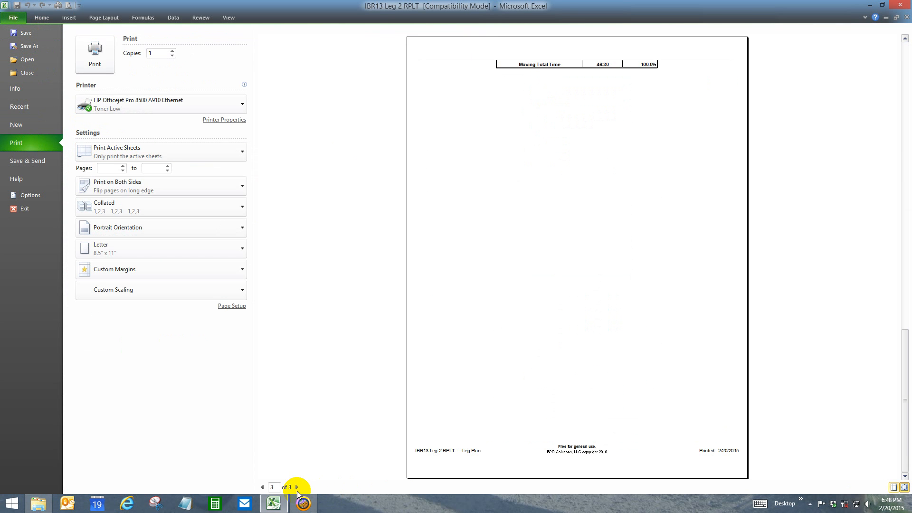
click(263, 488)
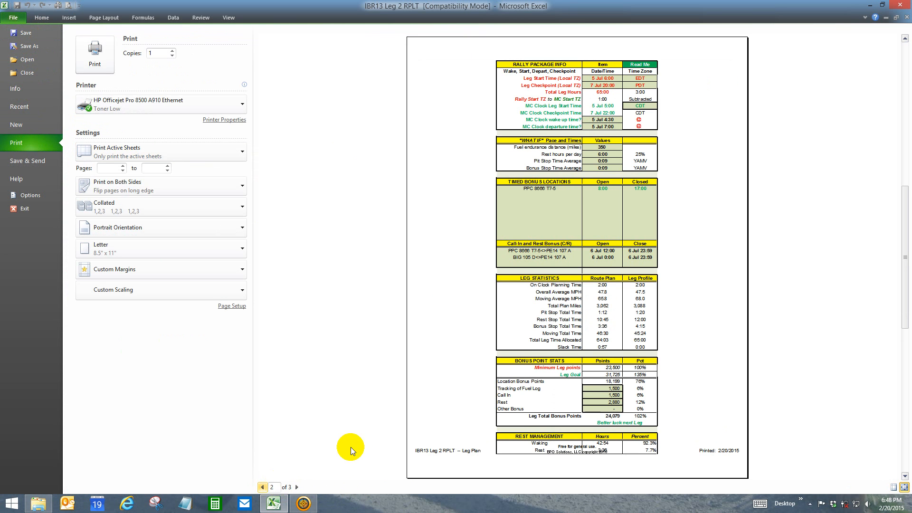
click(263, 488)
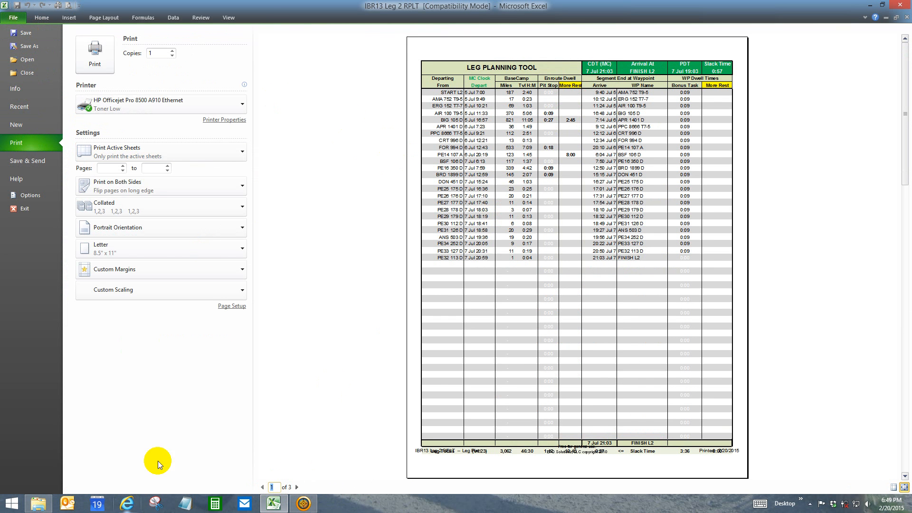
click(49, 19)
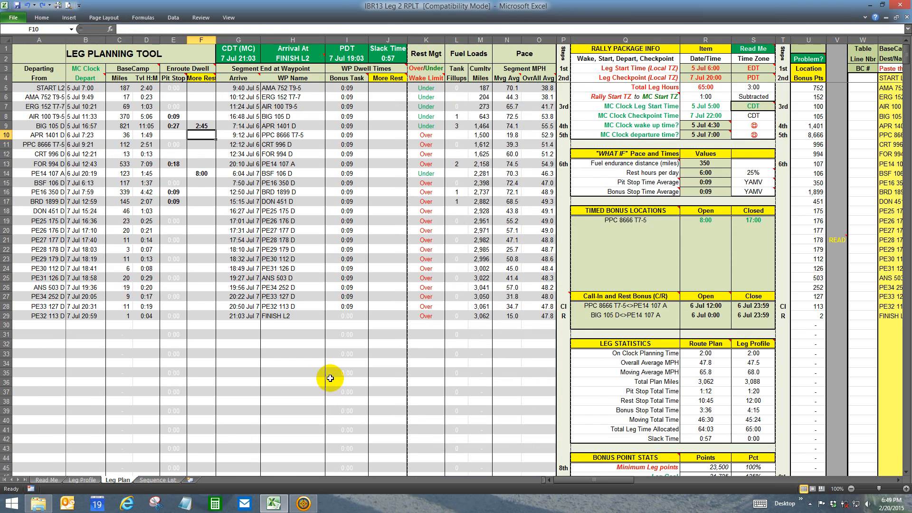
Step: Review the waypoint arrivals on the Sequence List sheet, return to the Leg Plan sheet and open the Leg Profile sheet
click(171, 480)
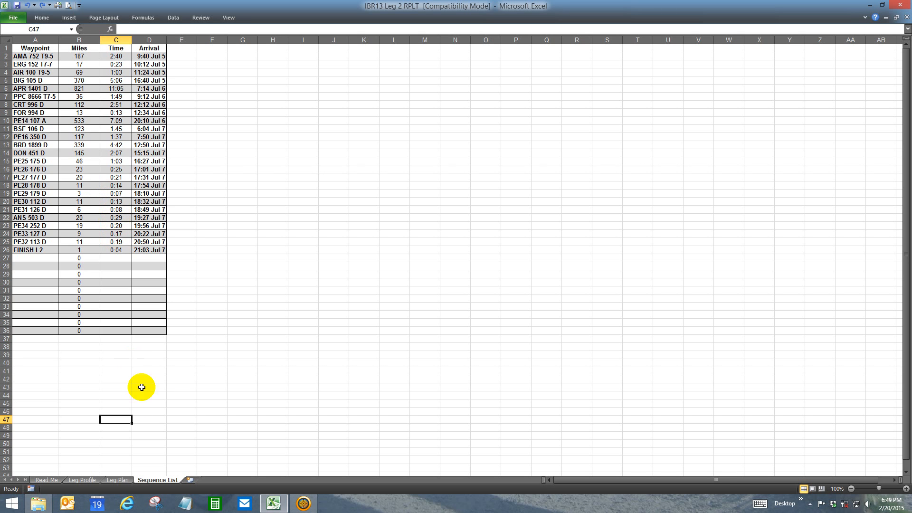
click(116, 480)
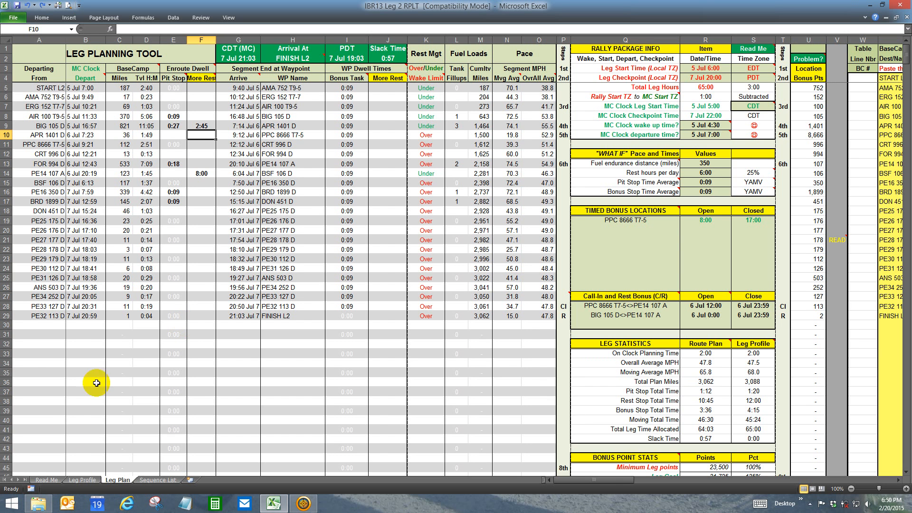
click(82, 480)
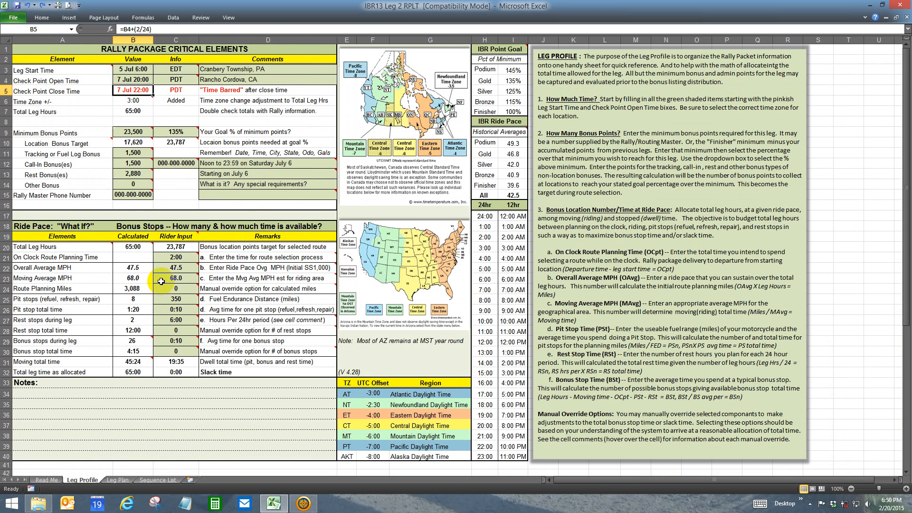